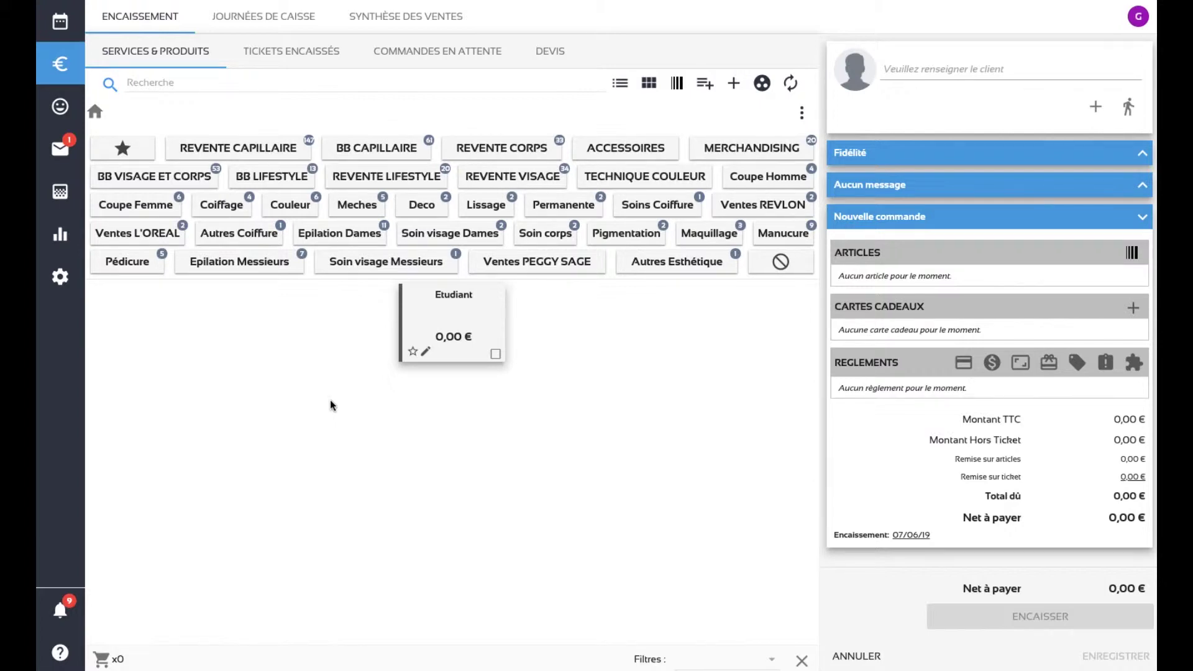
- Open the Import de prestations page under Services & Produits in the settings
left_click(60, 281)
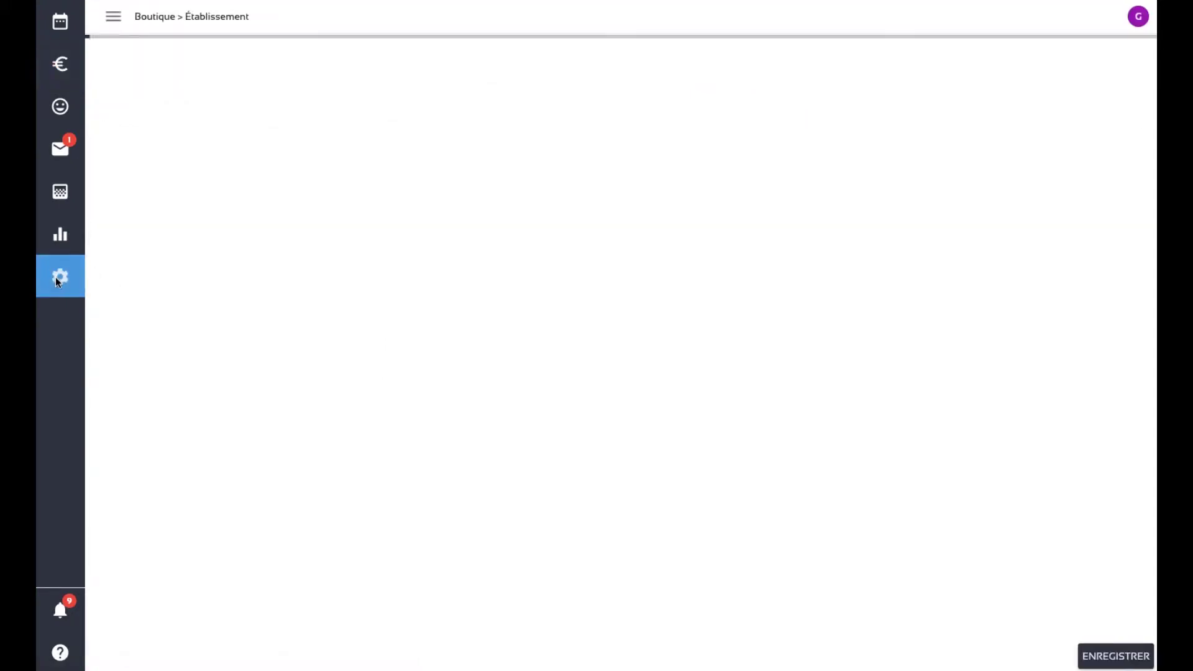
left_click(56, 281)
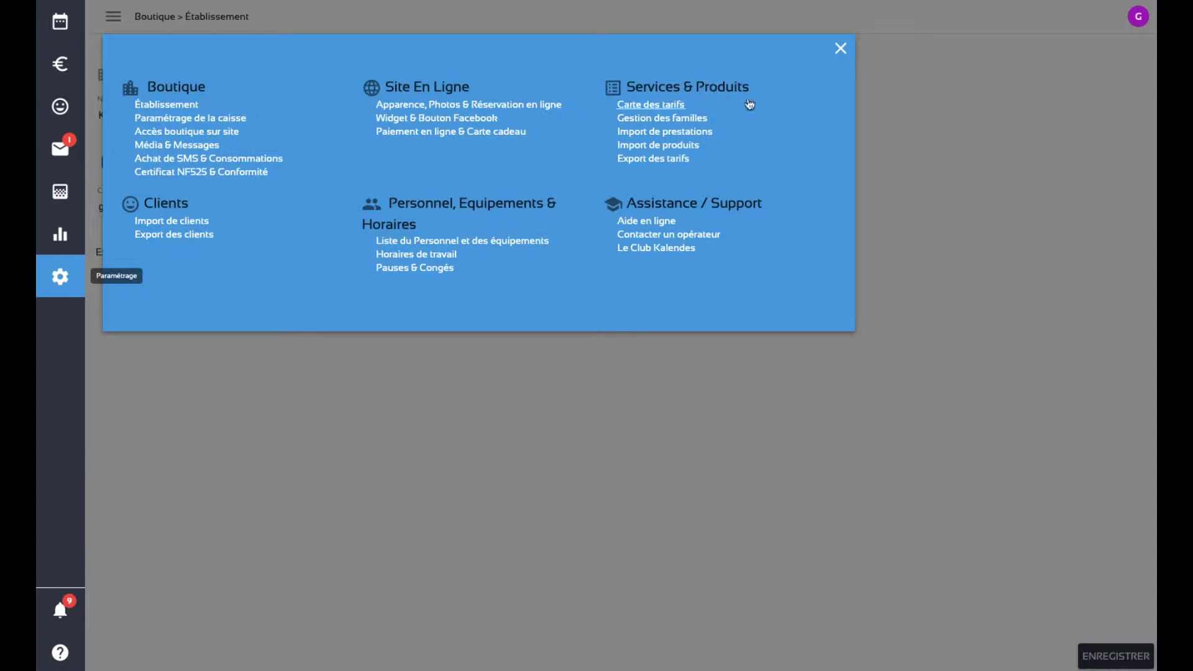
left_click(680, 132)
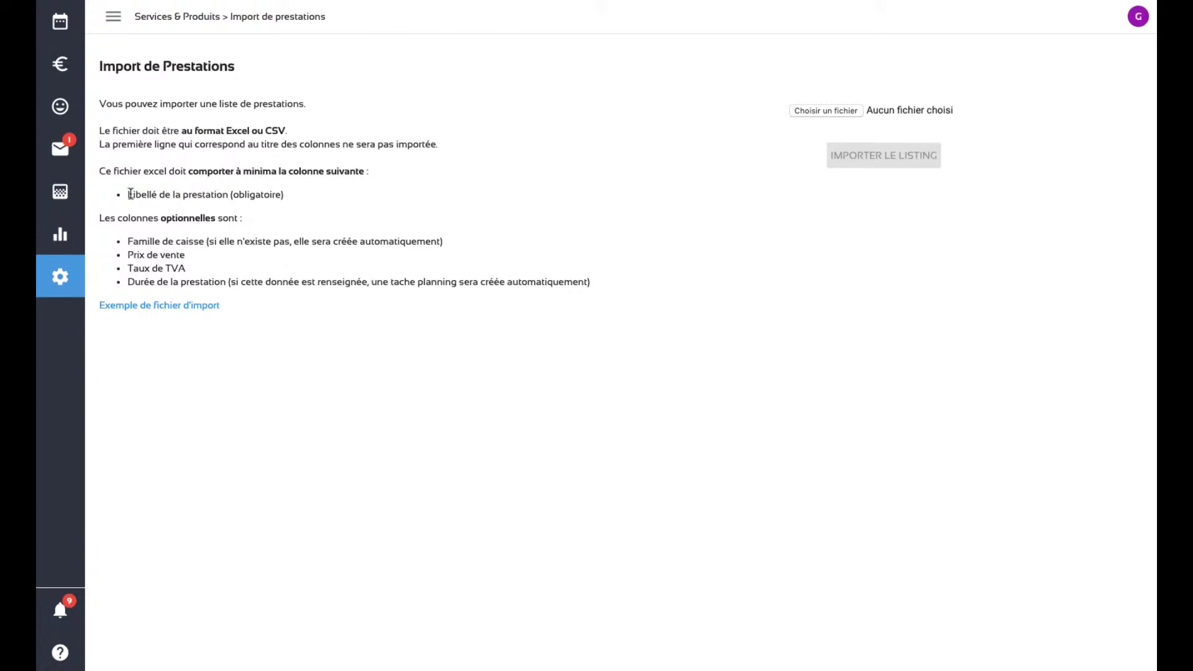
- Review the required Libellé column and the optional family, price, VAT and duration columns described for the import file
left_click_drag(134, 196, 259, 196)
left_click(257, 195)
double_click(142, 243)
left_click(180, 243)
triple_click(162, 255)
left_click(162, 271)
triple_click(163, 269)
left_click(171, 283)
triple_click(180, 284)
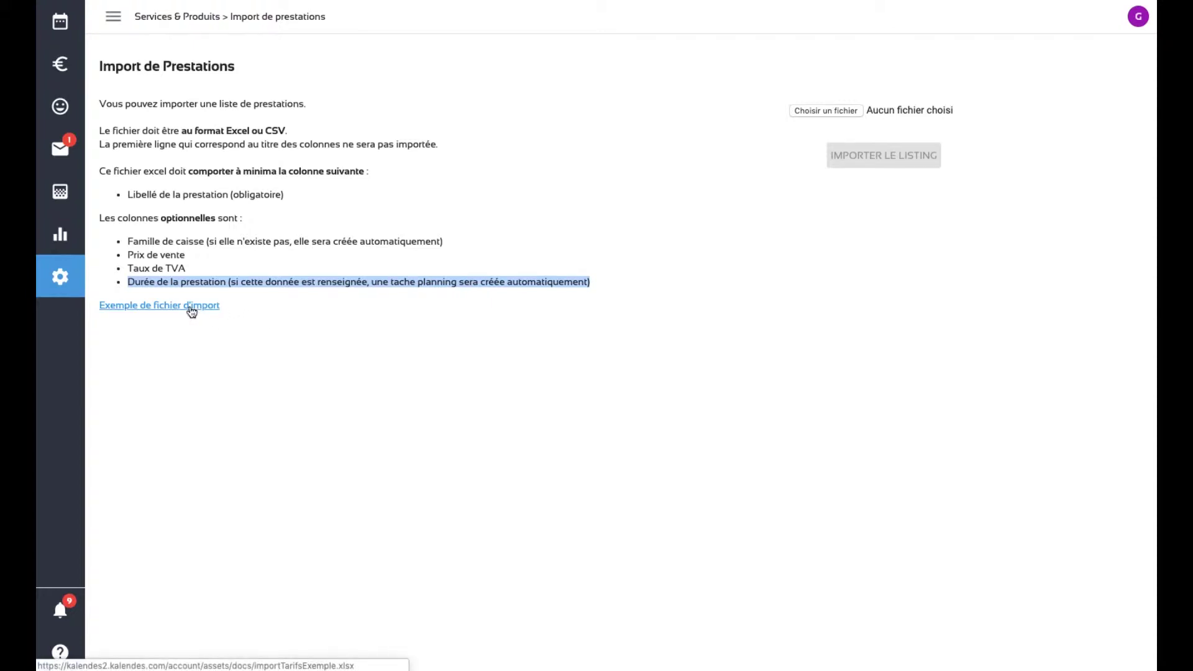
left_click(407, 387)
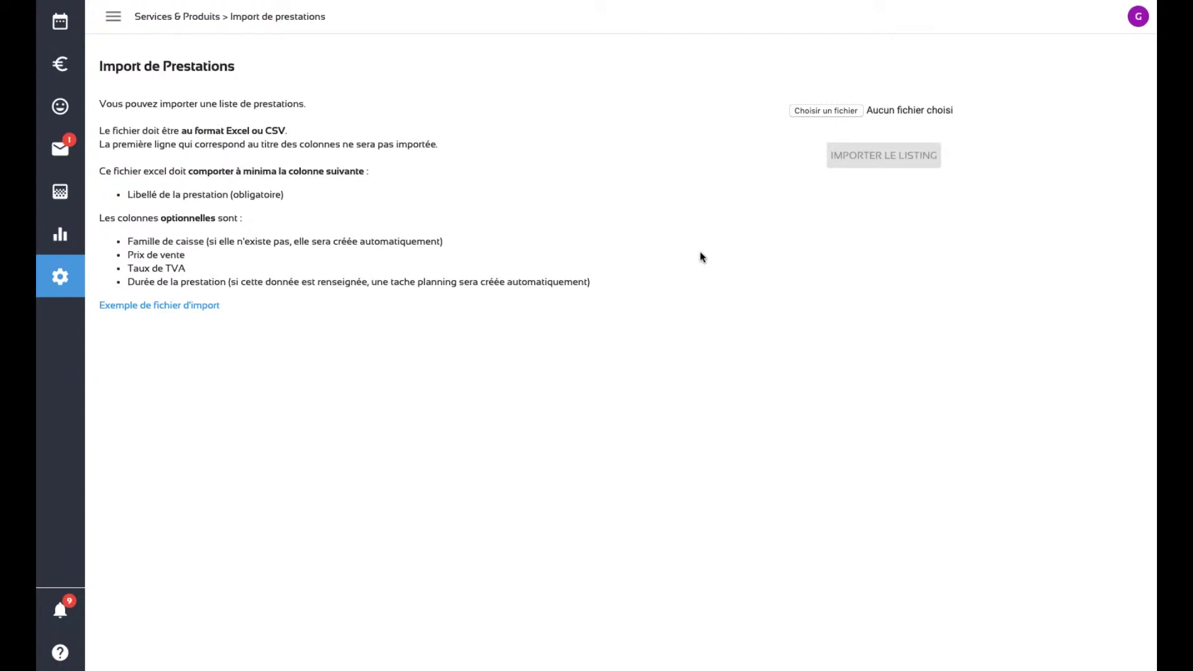
- Switch to Excel and examine the code, label, price, family, active and duration columns in services.xls
key("super+Tab")
key("super+Tab")
key("super+Tab")
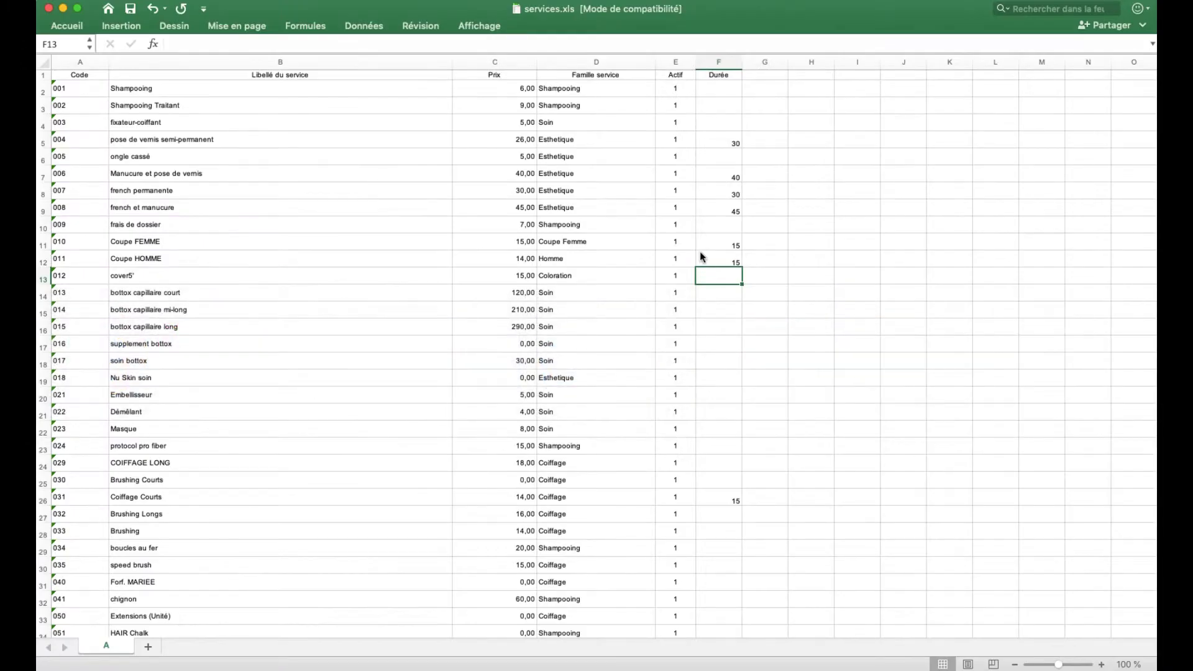
left_click(176, 192)
left_click(85, 79)
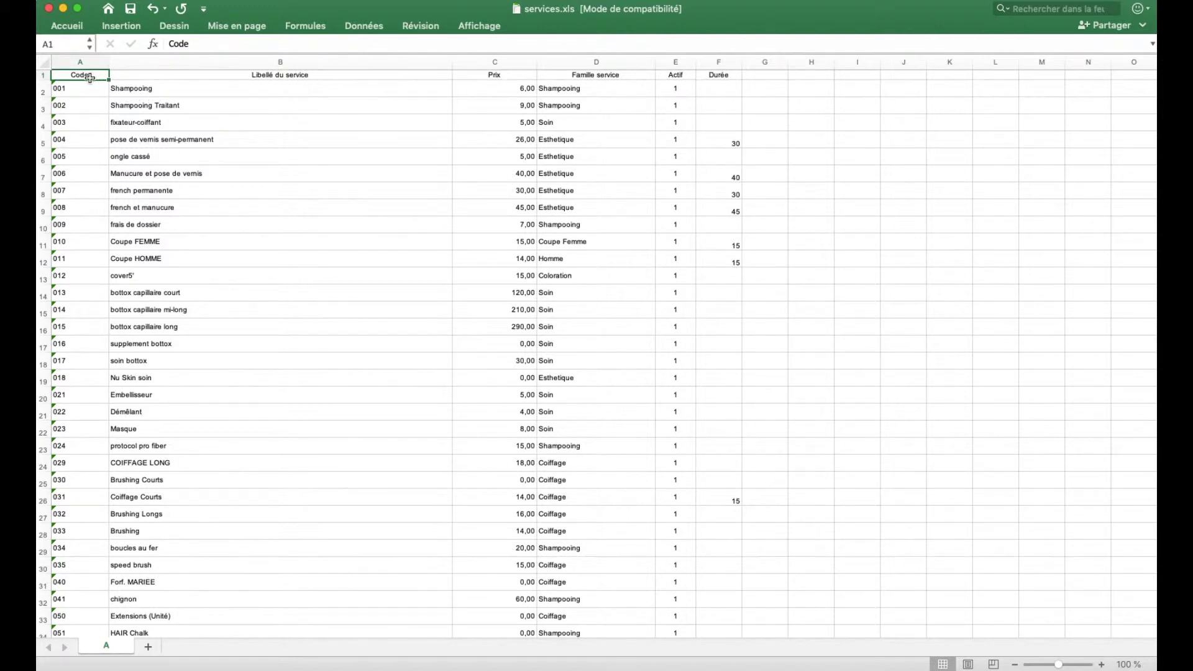
left_click(185, 113)
left_click(479, 120)
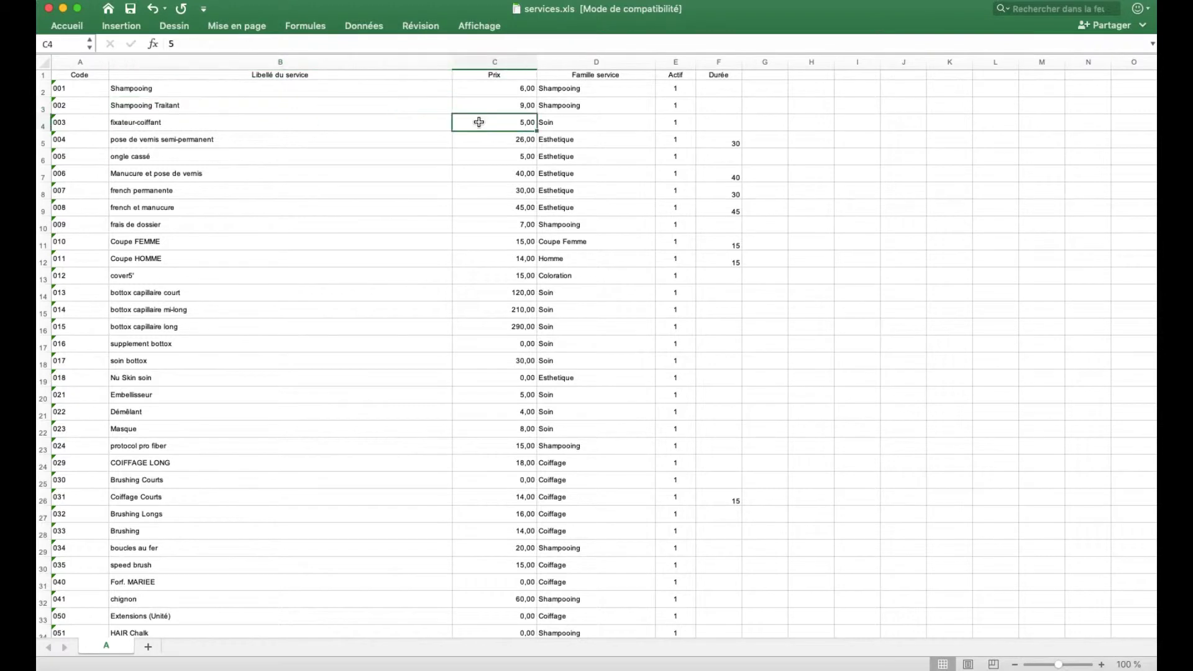
left_click(584, 118)
left_click(687, 123)
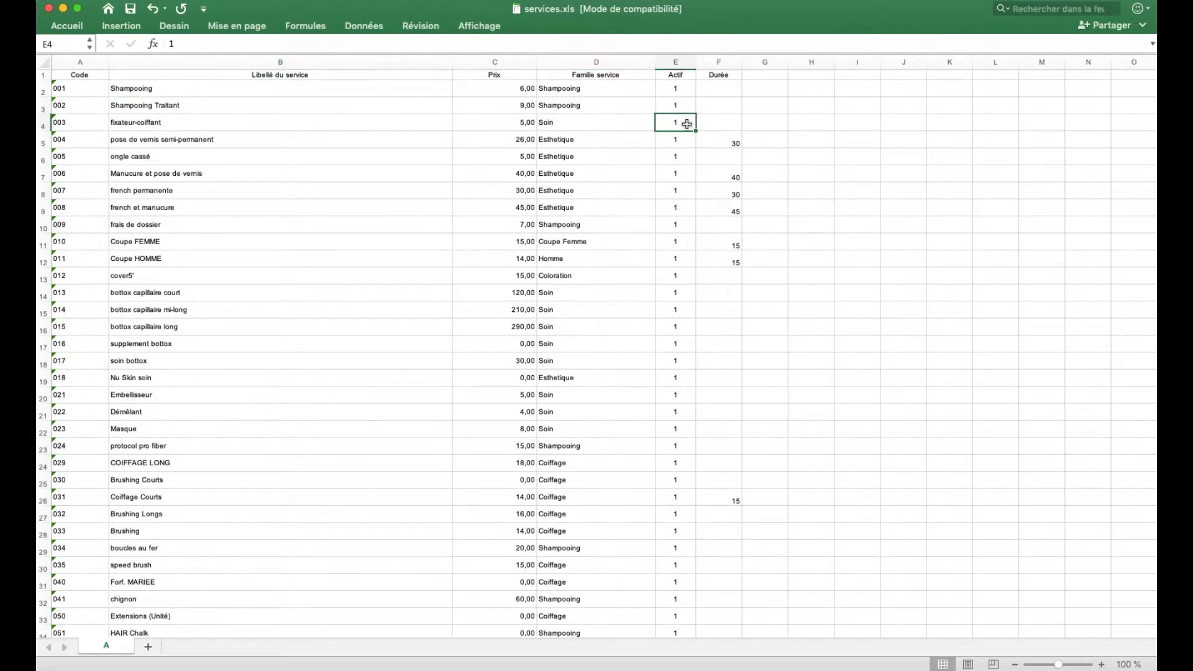
left_click(722, 117)
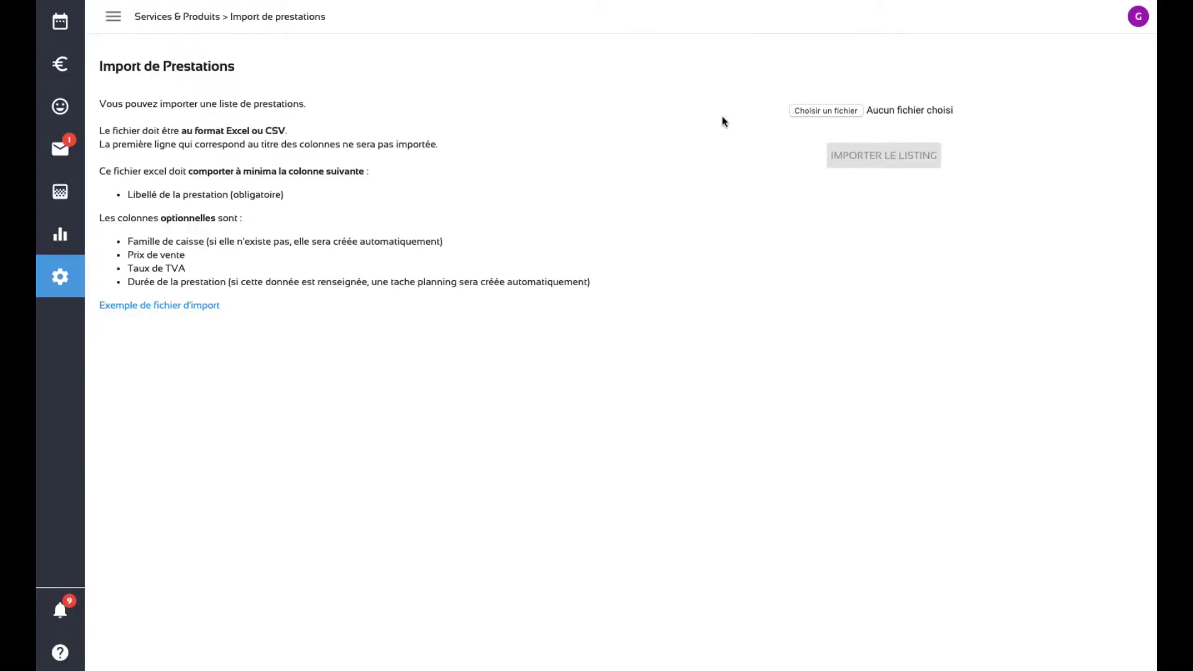
- Back on the import page, choose services.xls from Kalendes > 8- Support > 3- Exemples Import and import the listing
left_click(812, 114)
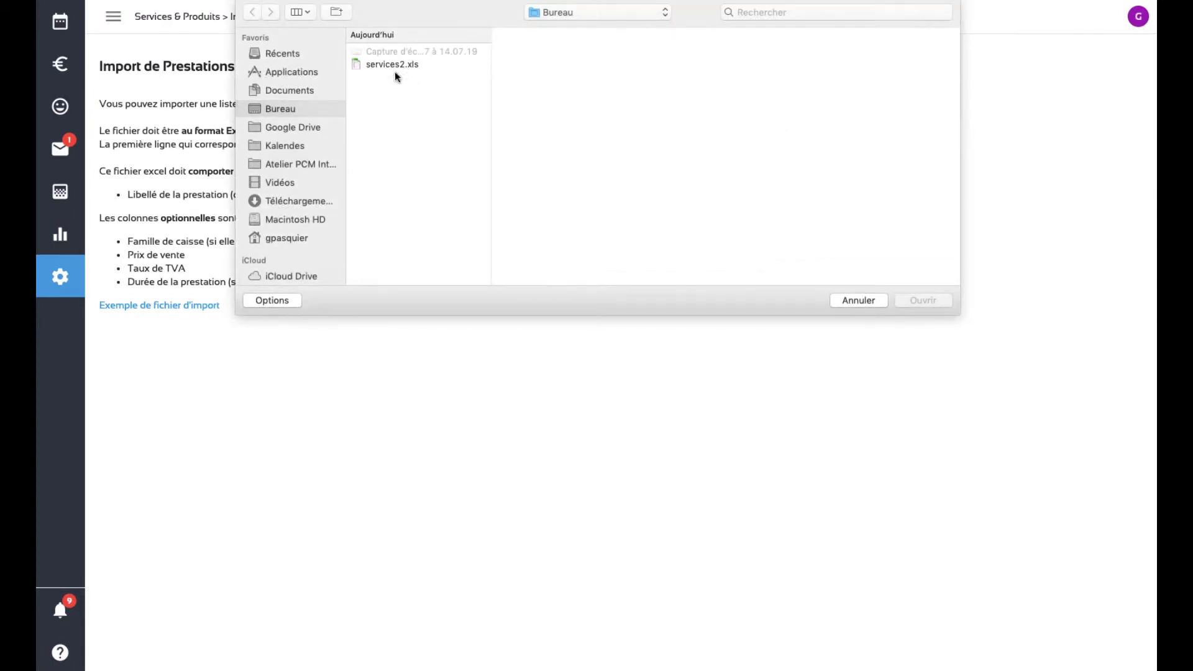
left_click(306, 143)
scroll(410, 230, "down", 3)
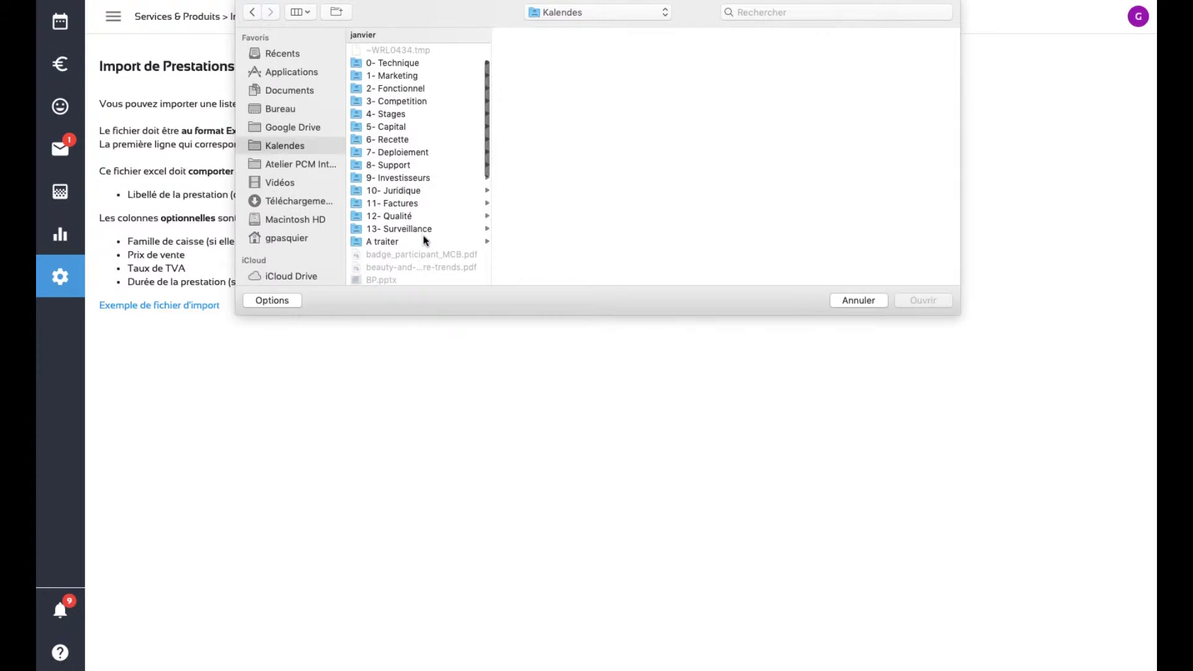
left_click(394, 168)
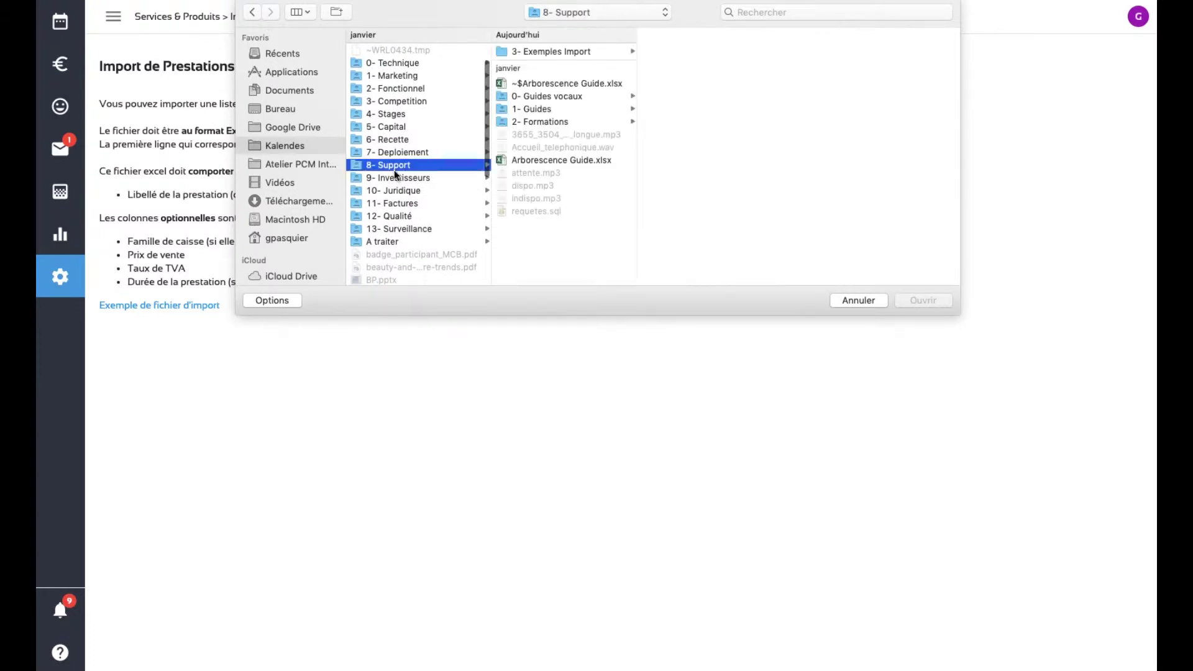
left_click(558, 57)
left_click(682, 64)
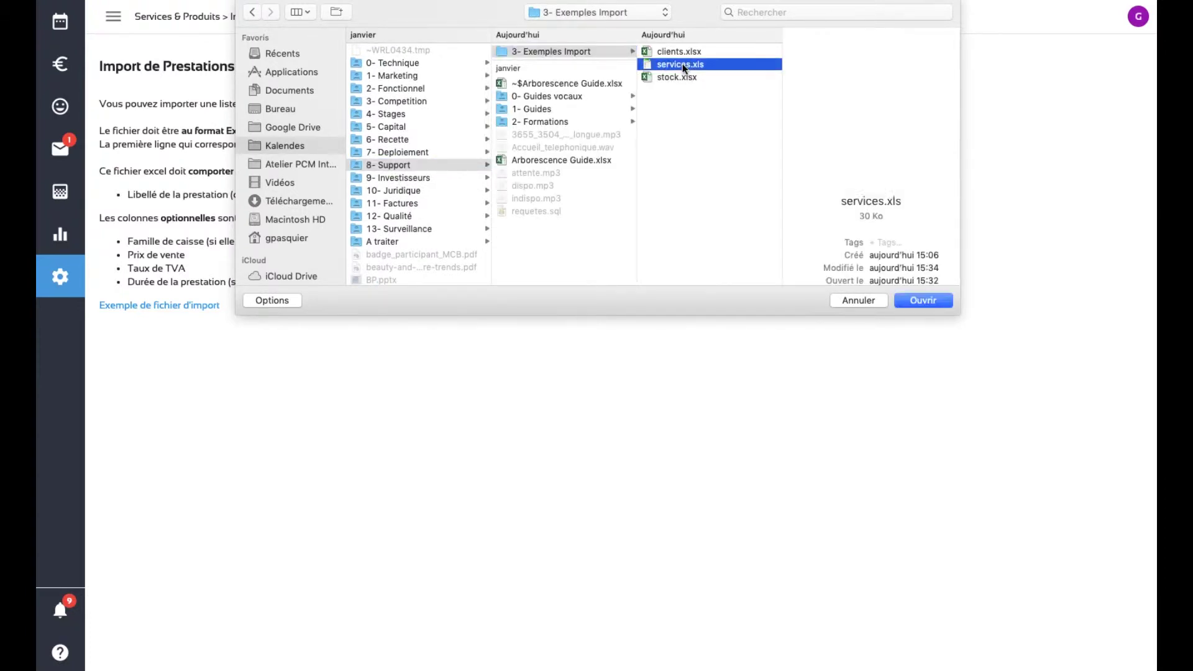
left_click(908, 302)
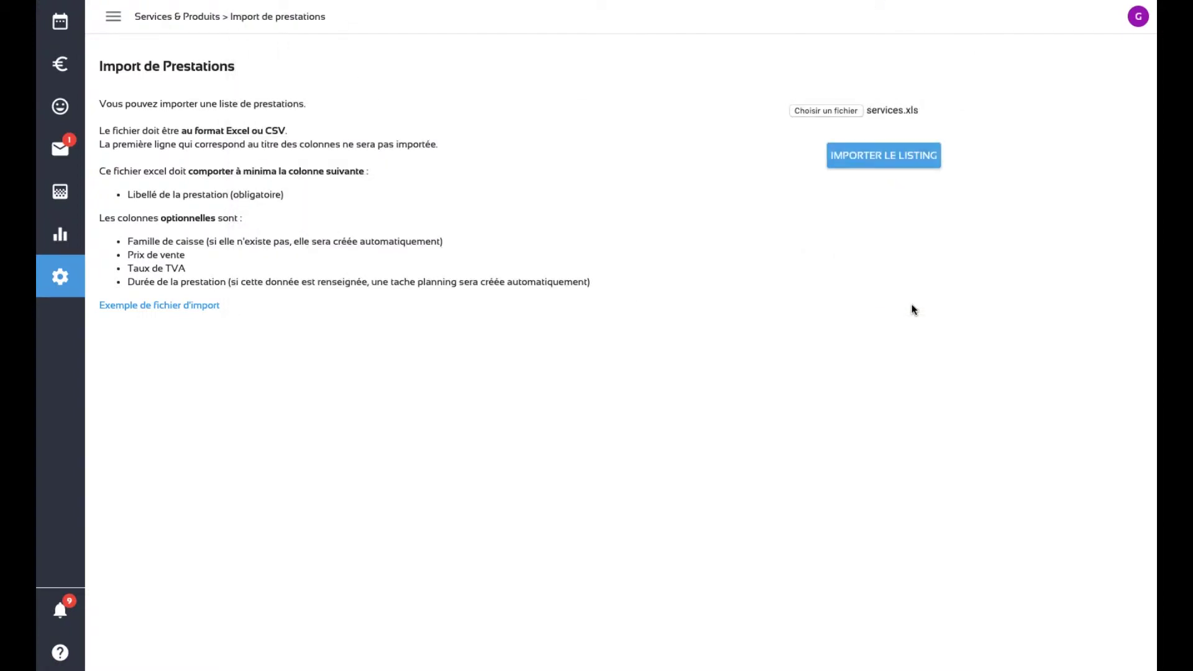
left_click(874, 166)
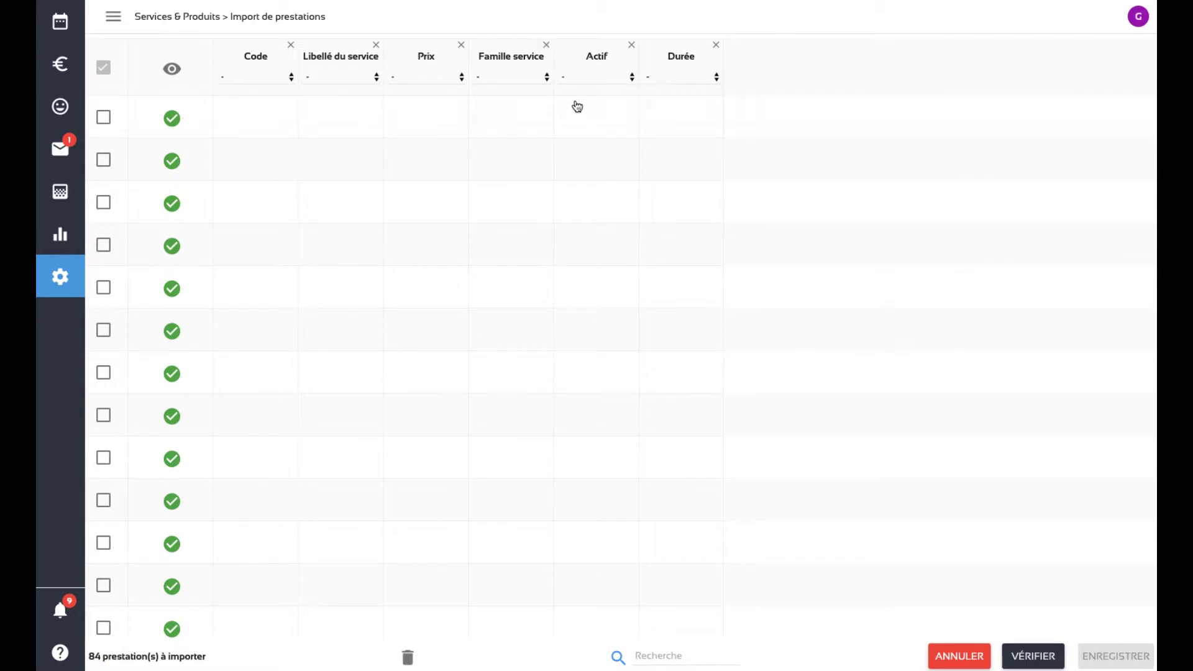
- Leave the Code column unassigned and map the Libellé du service column to Libellé
left_click(282, 80)
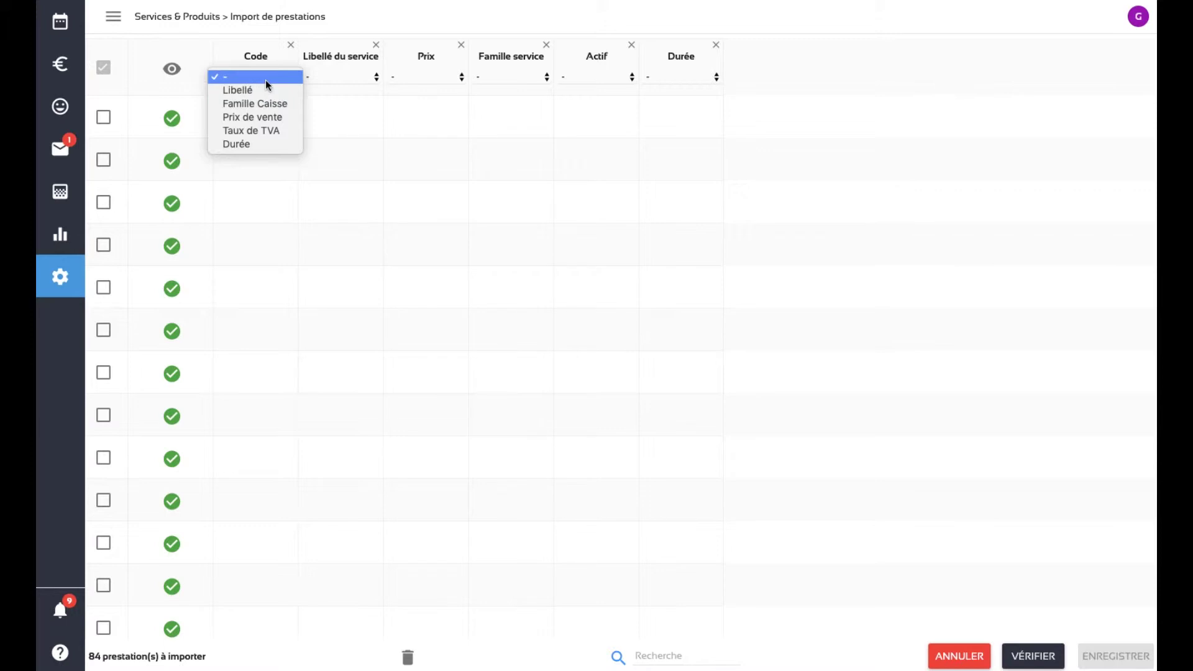
left_click(336, 80)
left_click(355, 79)
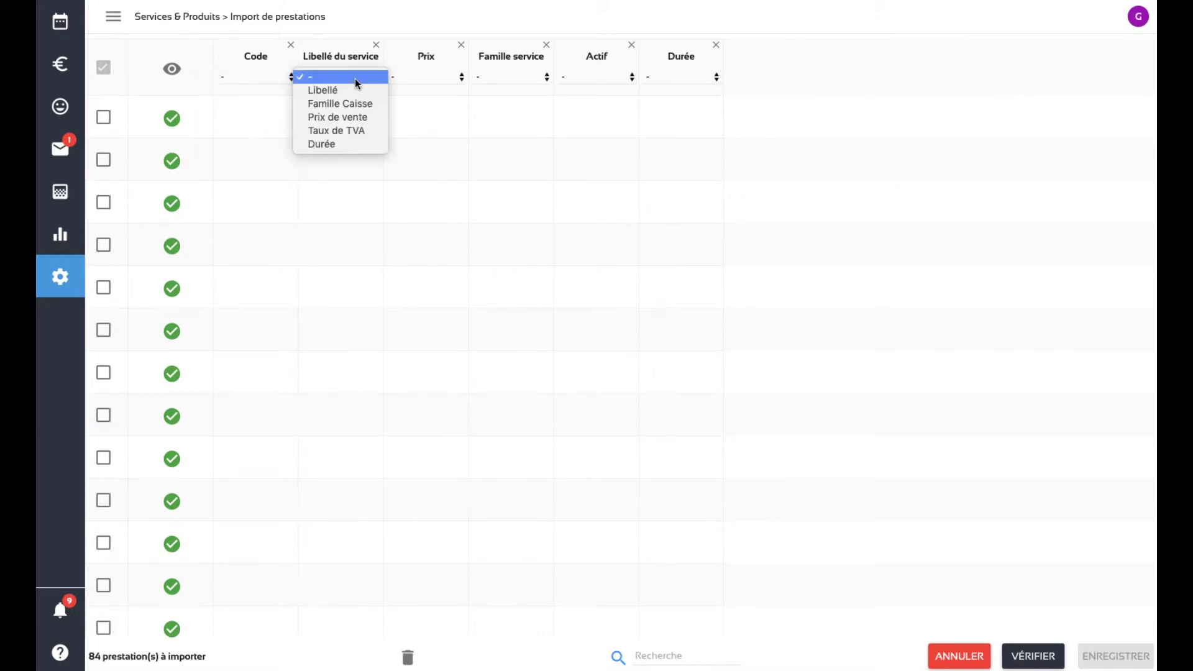
left_click(355, 91)
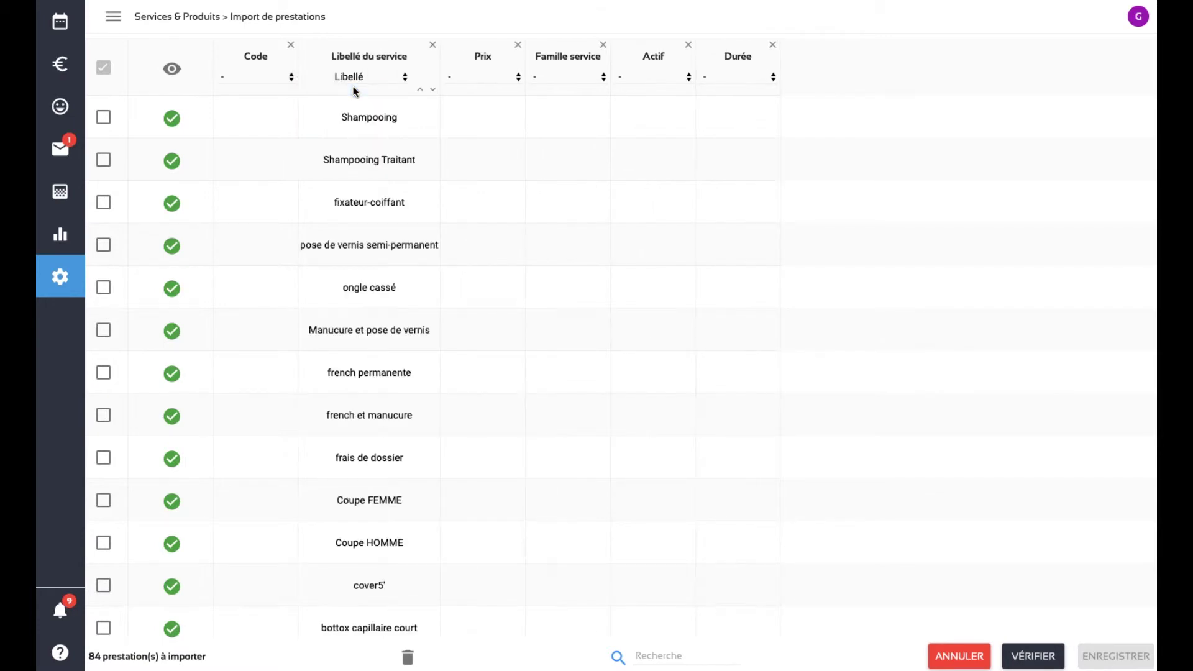
- Map the Prix column to Prix de vente and the Famille service column to Famille Caisse
scroll(355, 284, "down", 9)
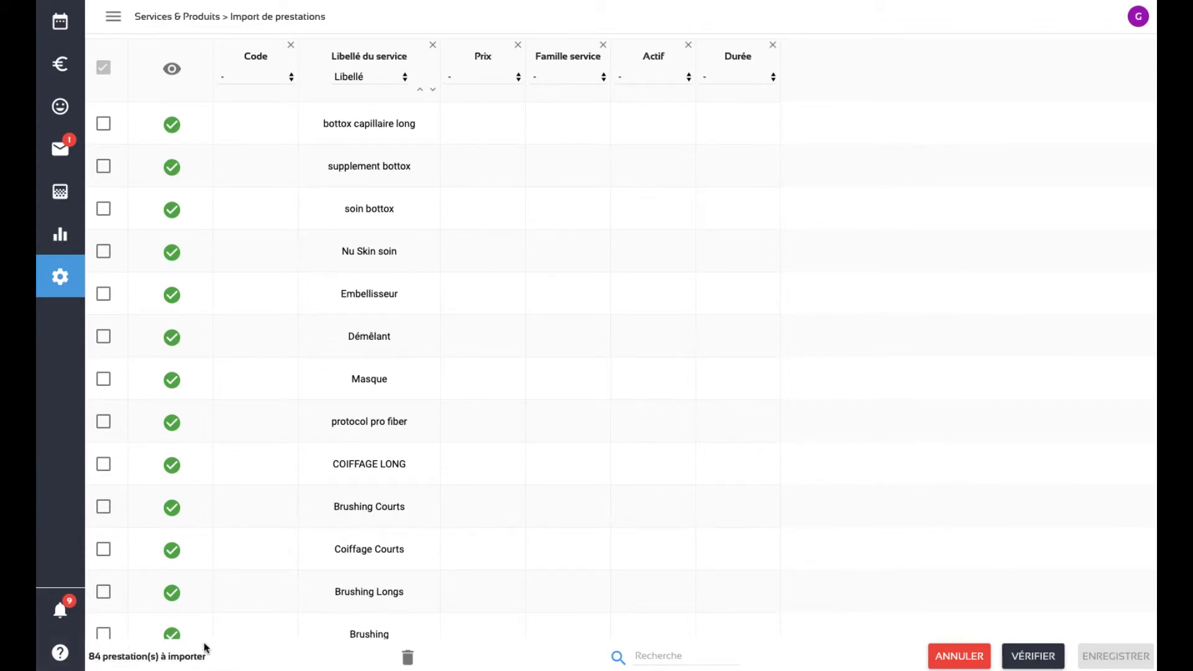
mouse_move(234, 637)
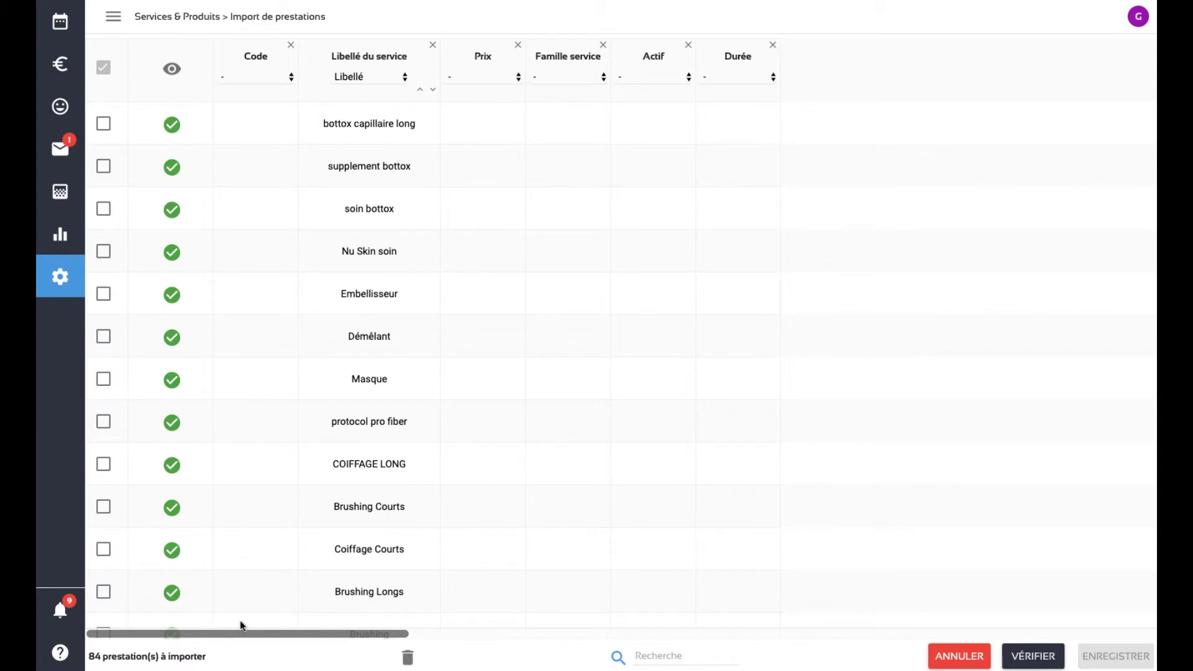
scroll(512, 234, "up", 7)
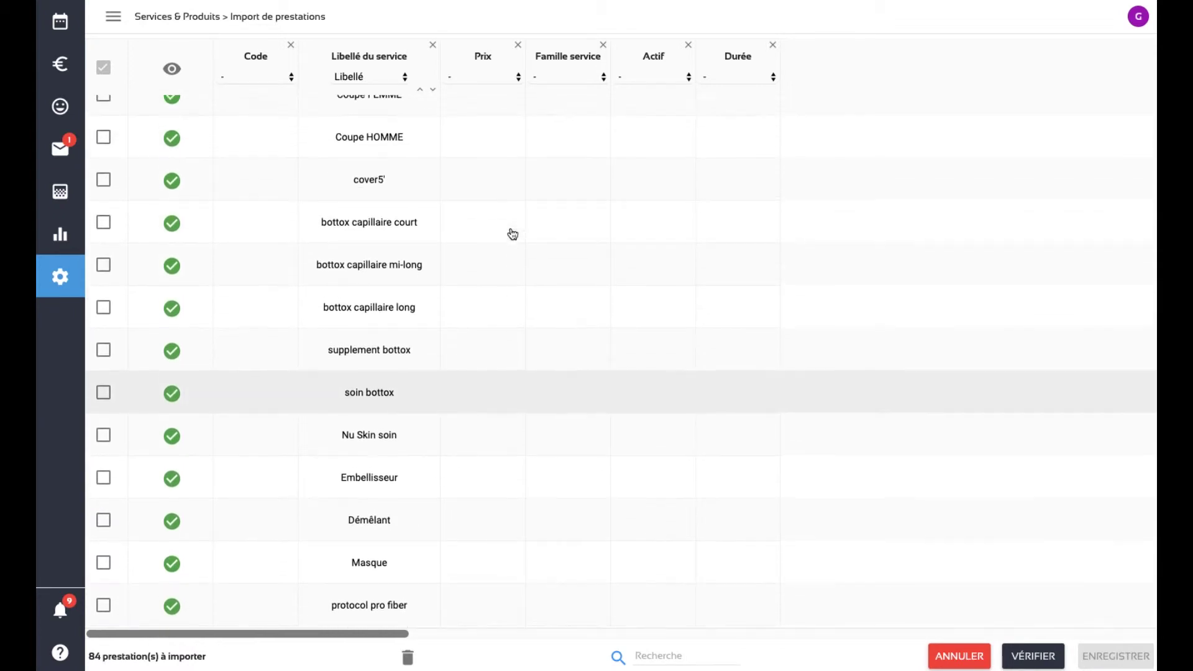
scroll(513, 234, "up", 3)
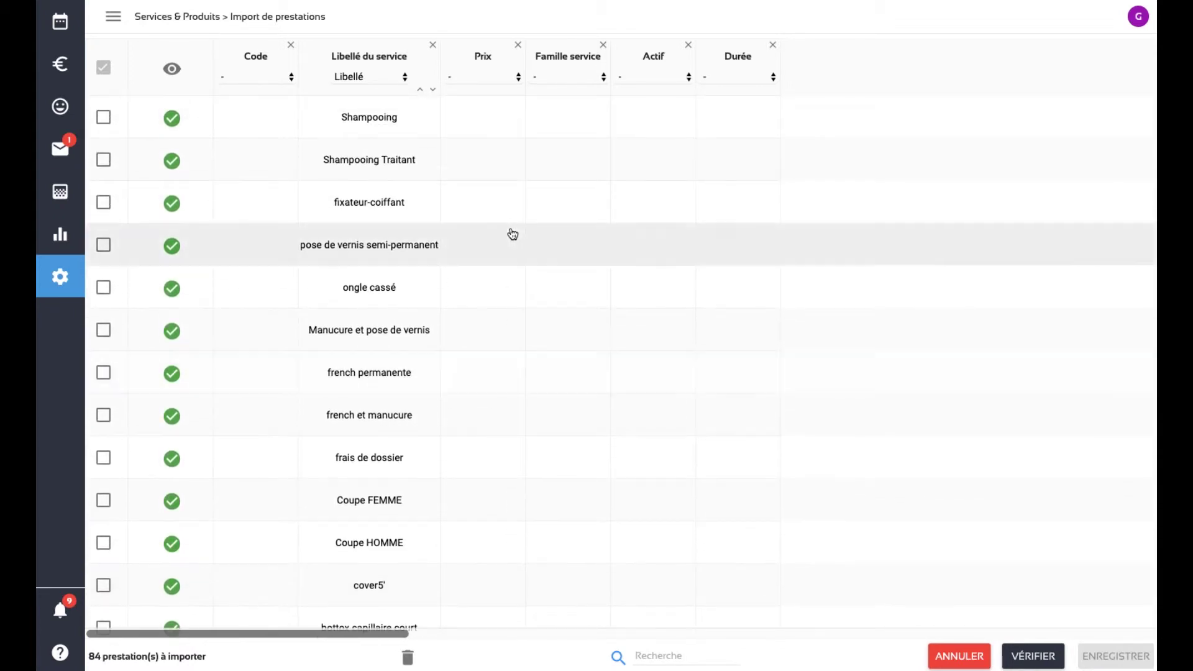
left_click(516, 78)
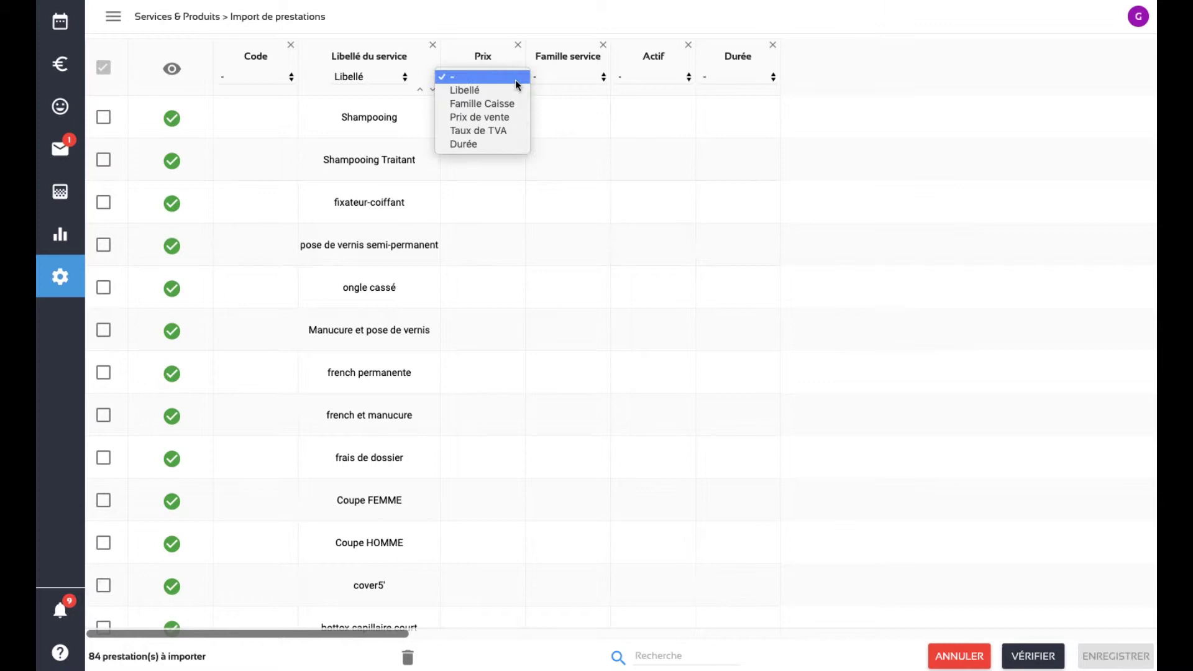
left_click(514, 114)
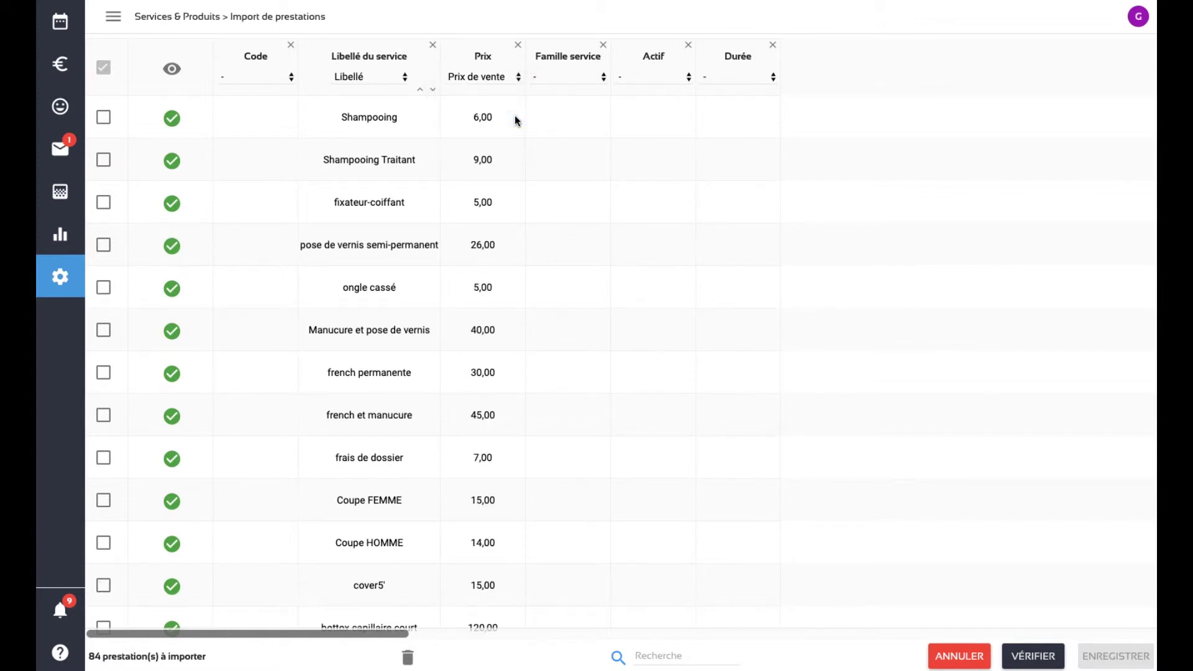
left_click(589, 82)
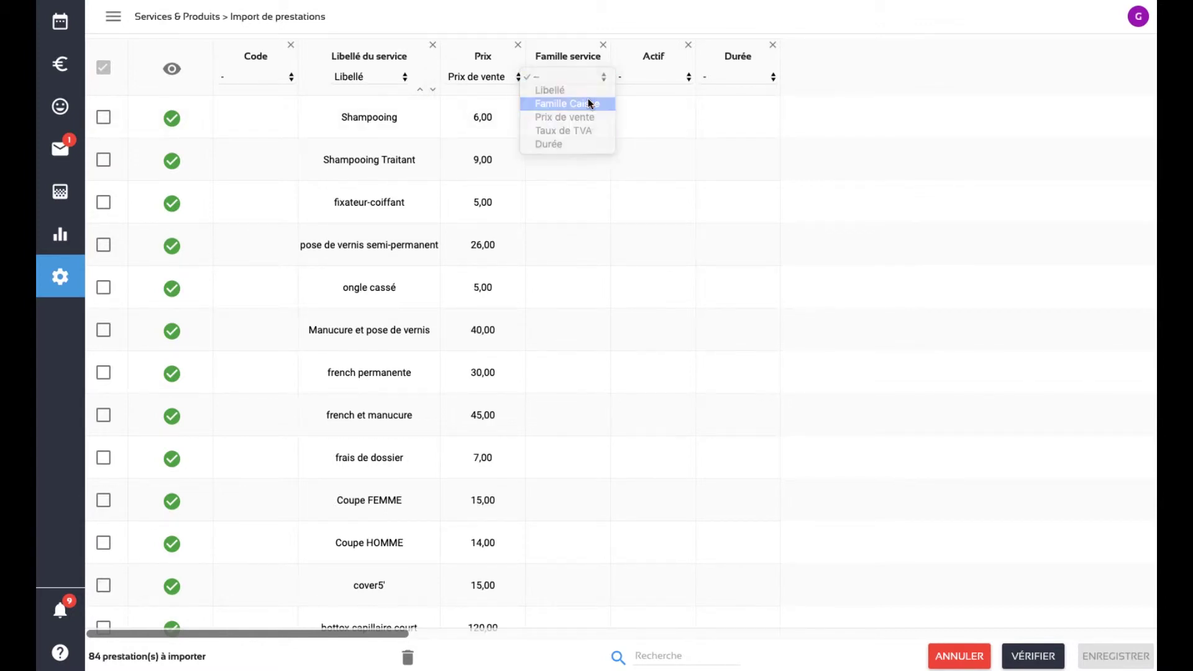
left_click(589, 103)
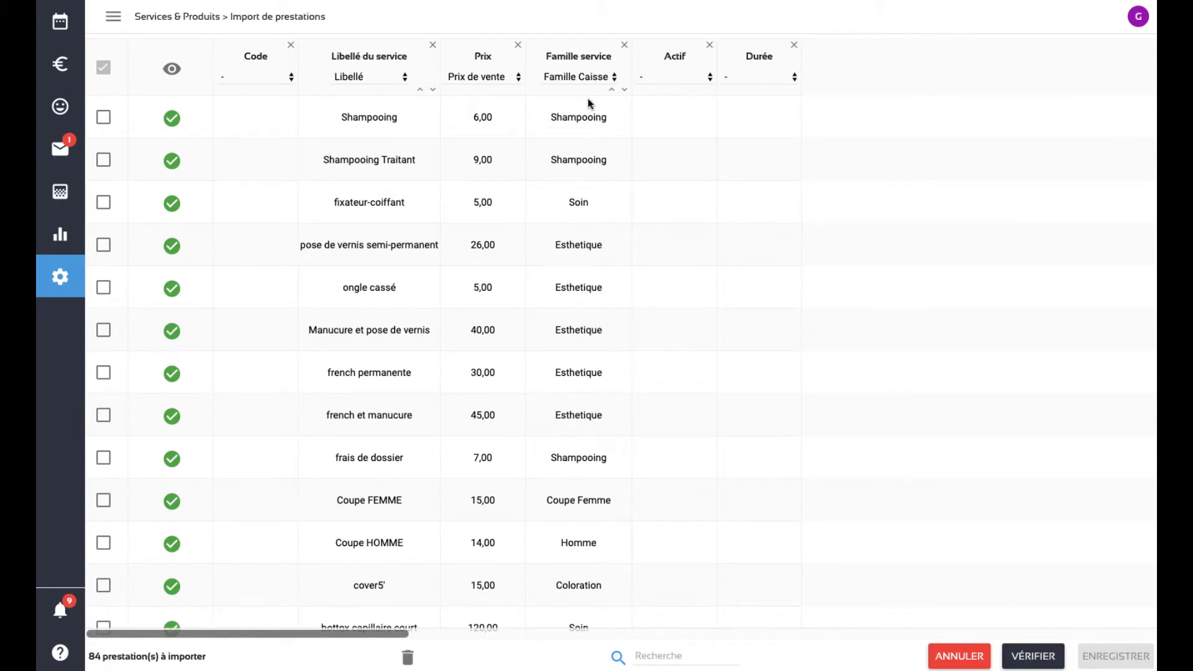
- Leave the Actif column unassigned and map the Durée column to Durée
left_click(667, 82)
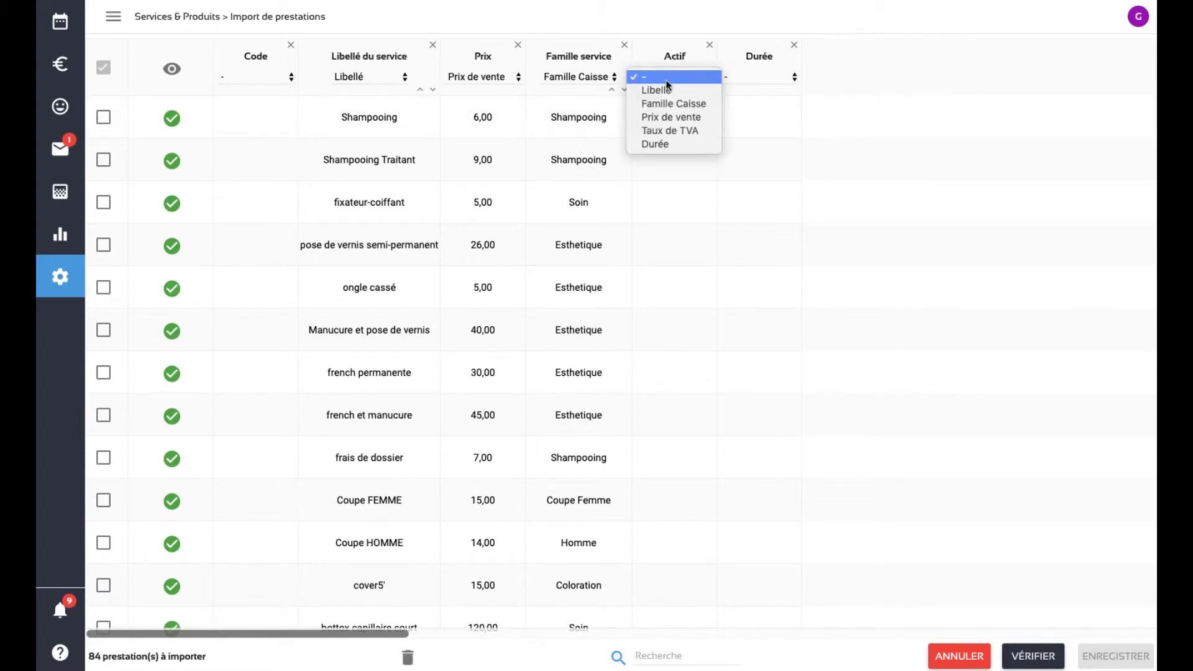
left_click(670, 80)
left_click(751, 79)
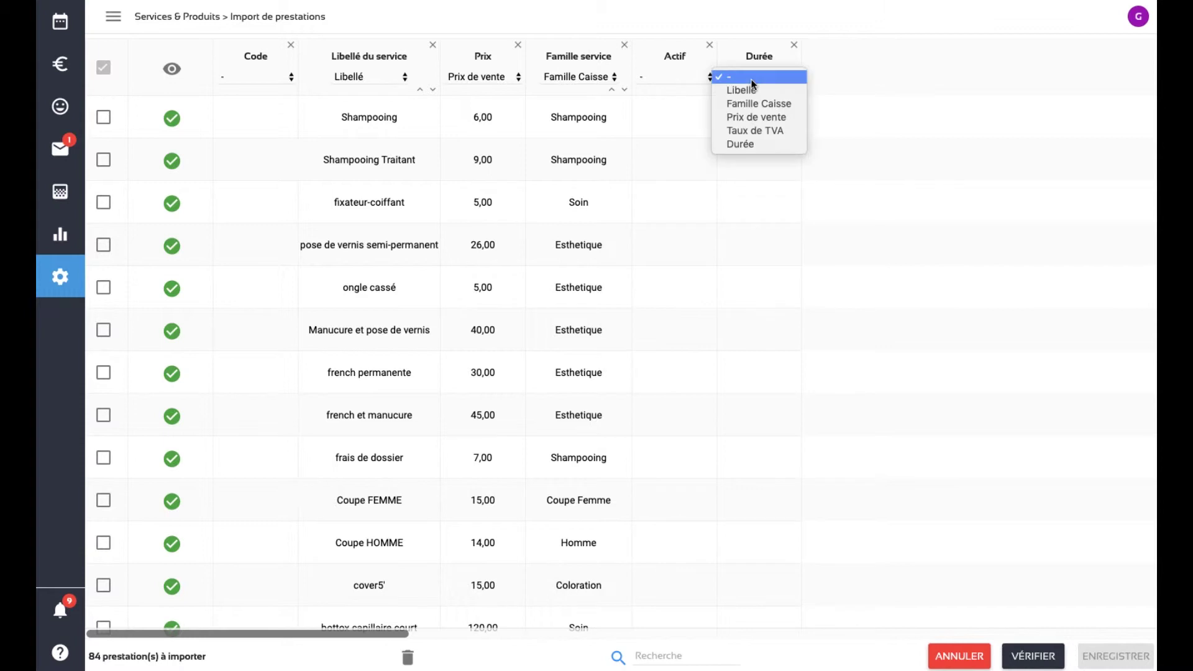
left_click(753, 145)
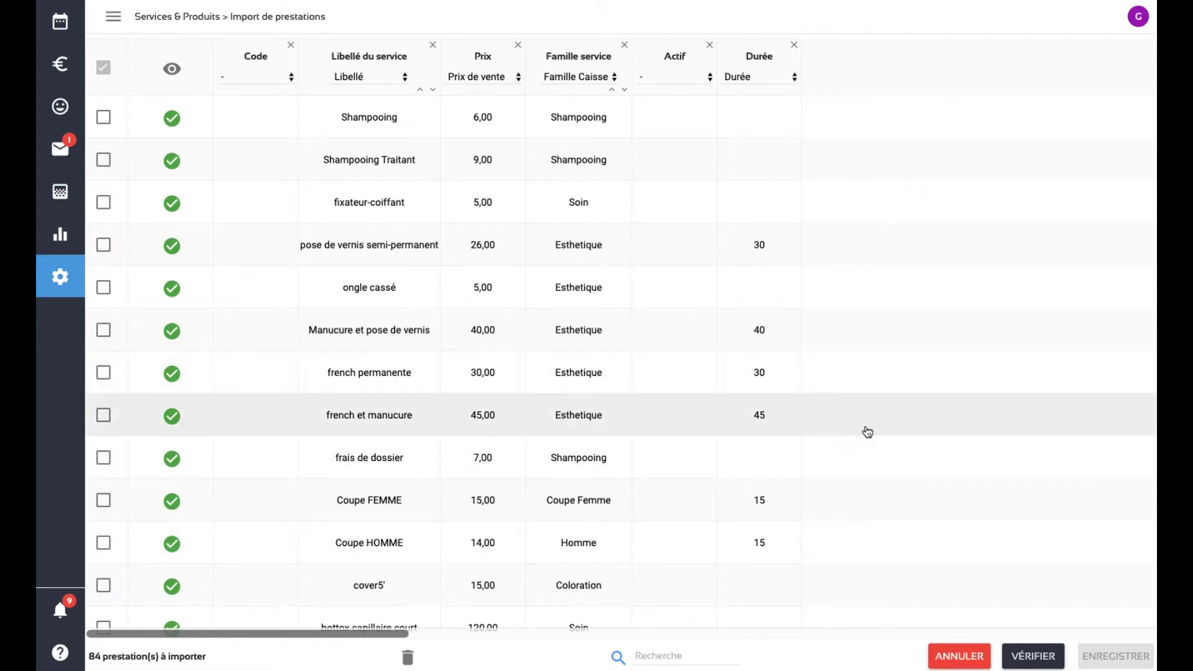
- Verify the mapped services and filter the list to the rows in error
left_click(1035, 662)
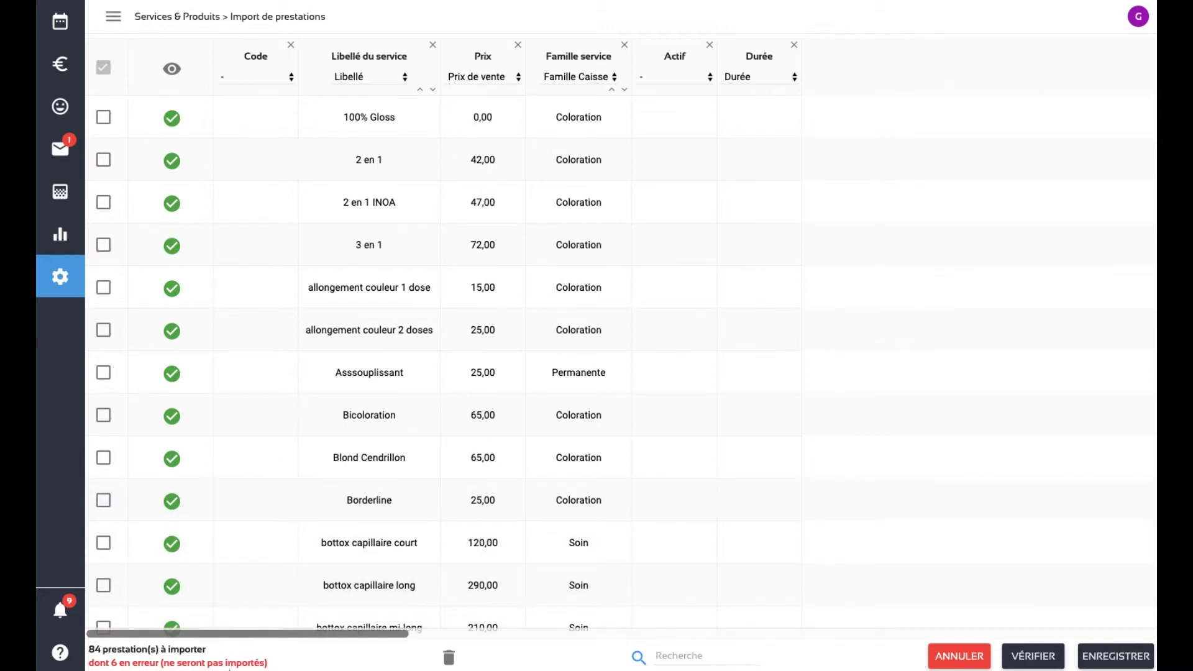
left_click(217, 663)
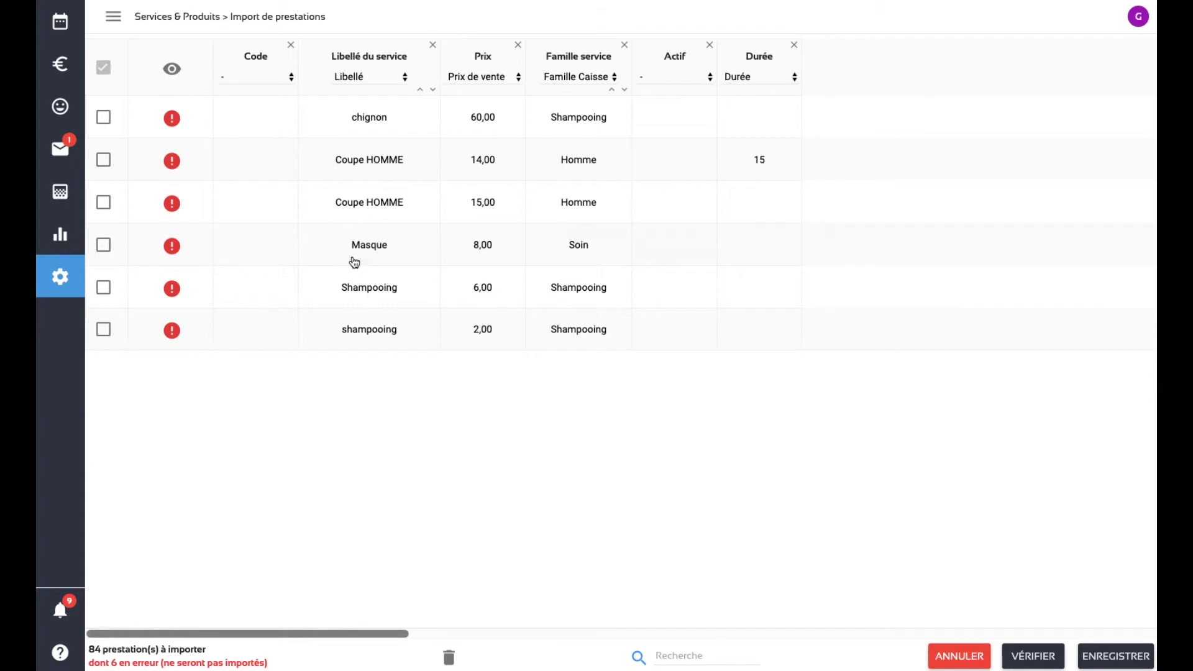
mouse_move(176, 126)
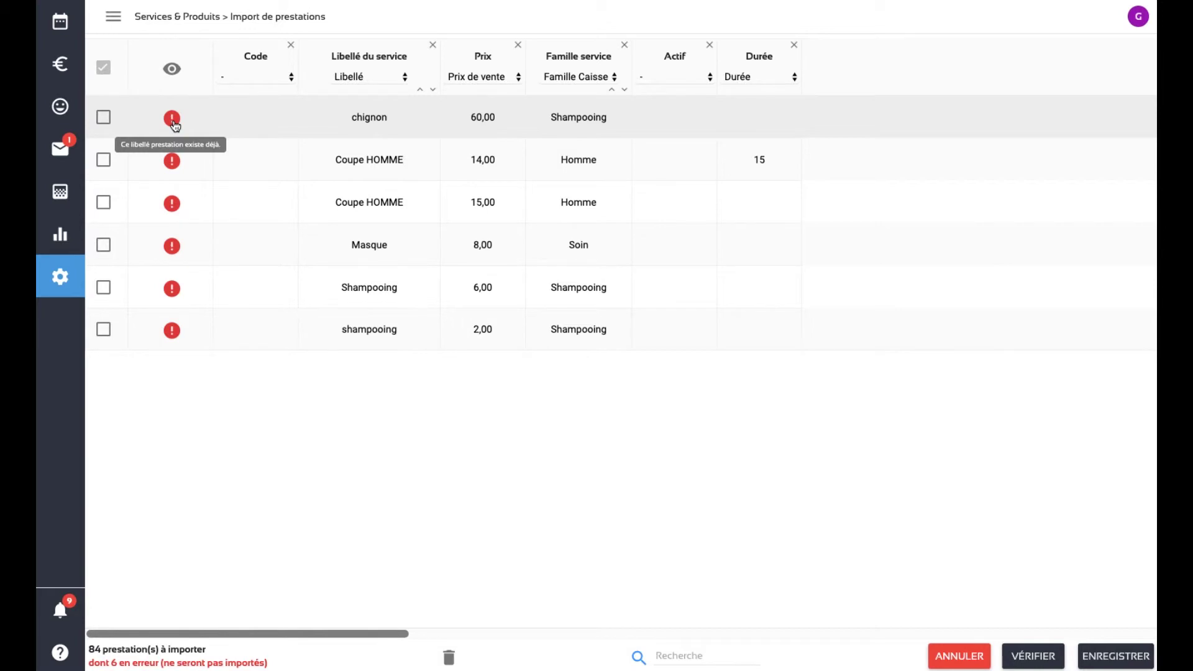
- Select the chignon and 14,00 Coupe HOMME rows, and give the 15,00 Coupe HOMME row a Durée of 15 and the label Coupe HOMME +
left_click(104, 124)
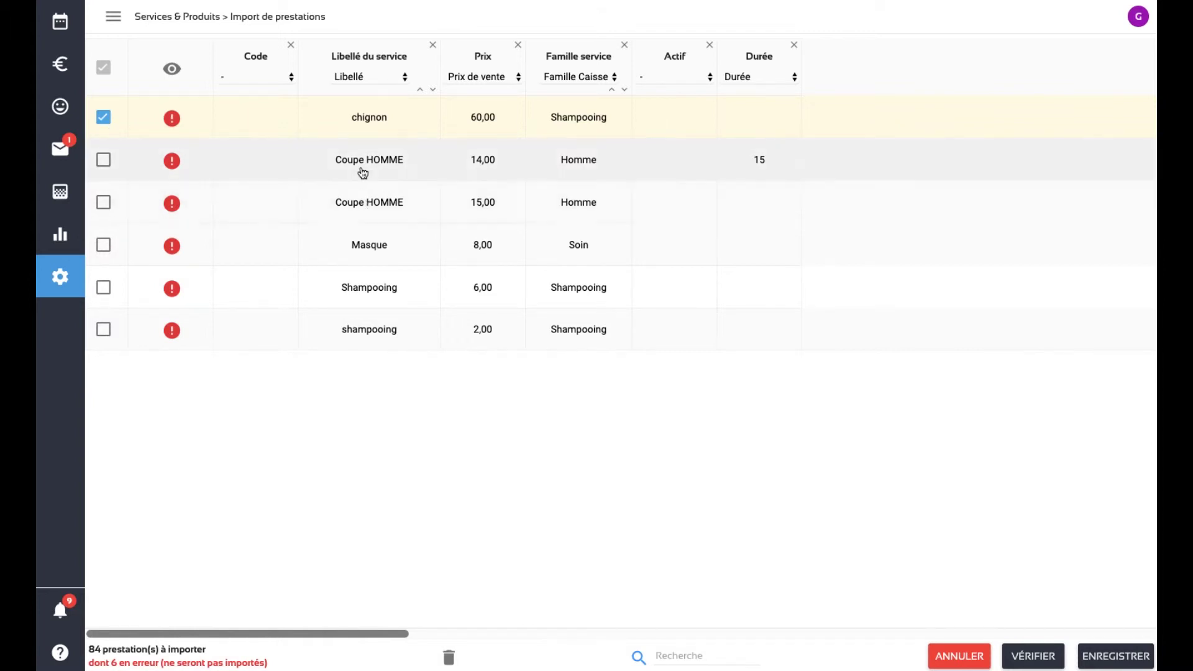
mouse_move(177, 166)
left_click(104, 161)
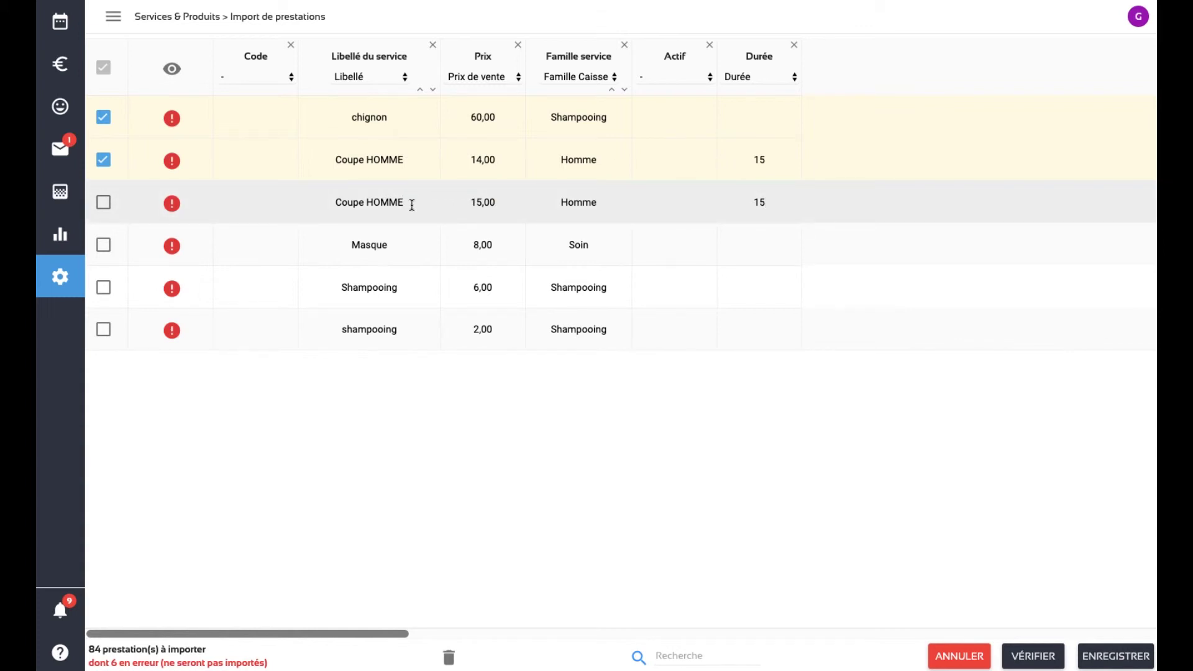
type("+")
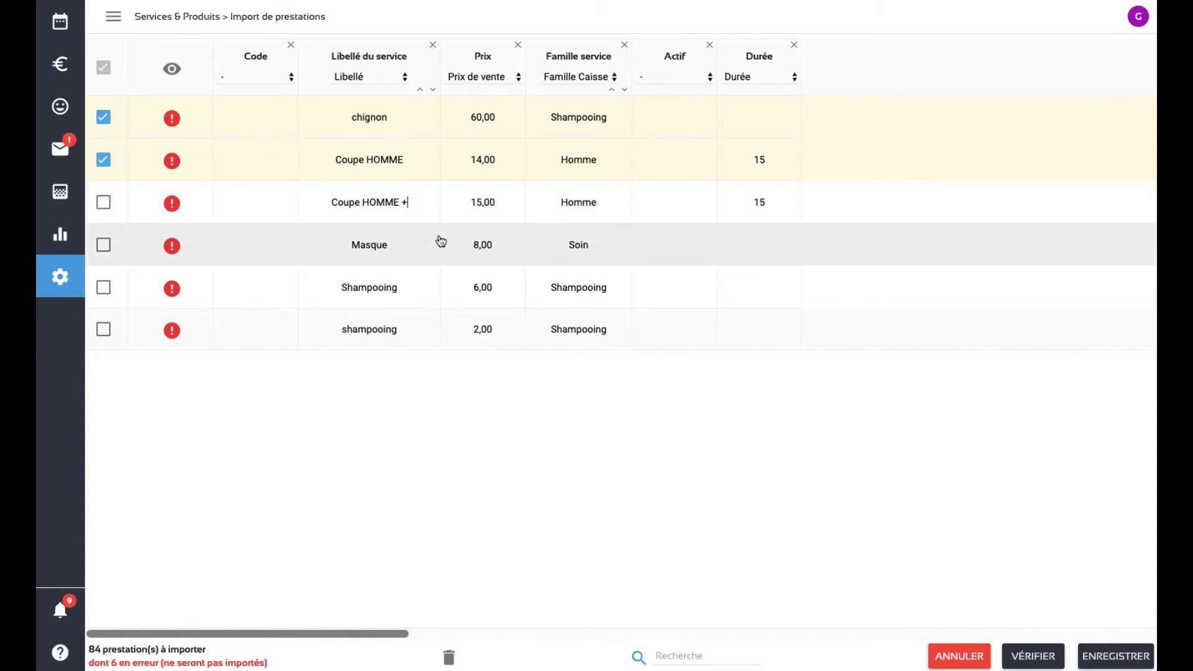
- Add the Masque and 2,00 shampooing rows to the selection and delete all selected services from the import
left_click(104, 246)
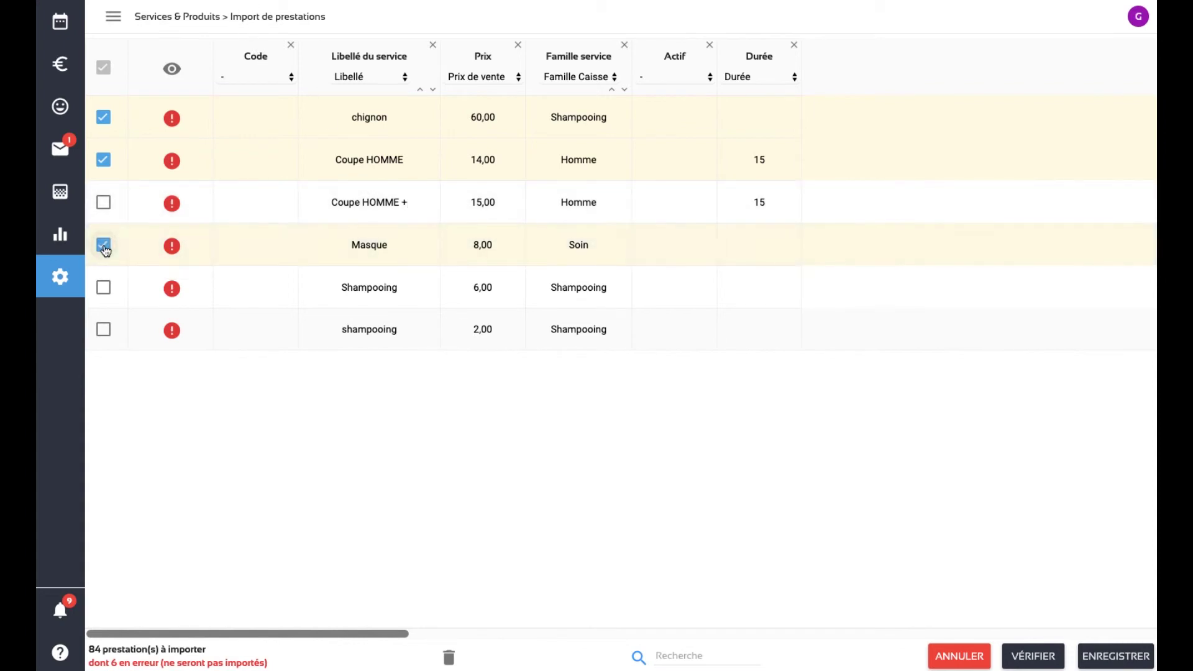
left_click(103, 330)
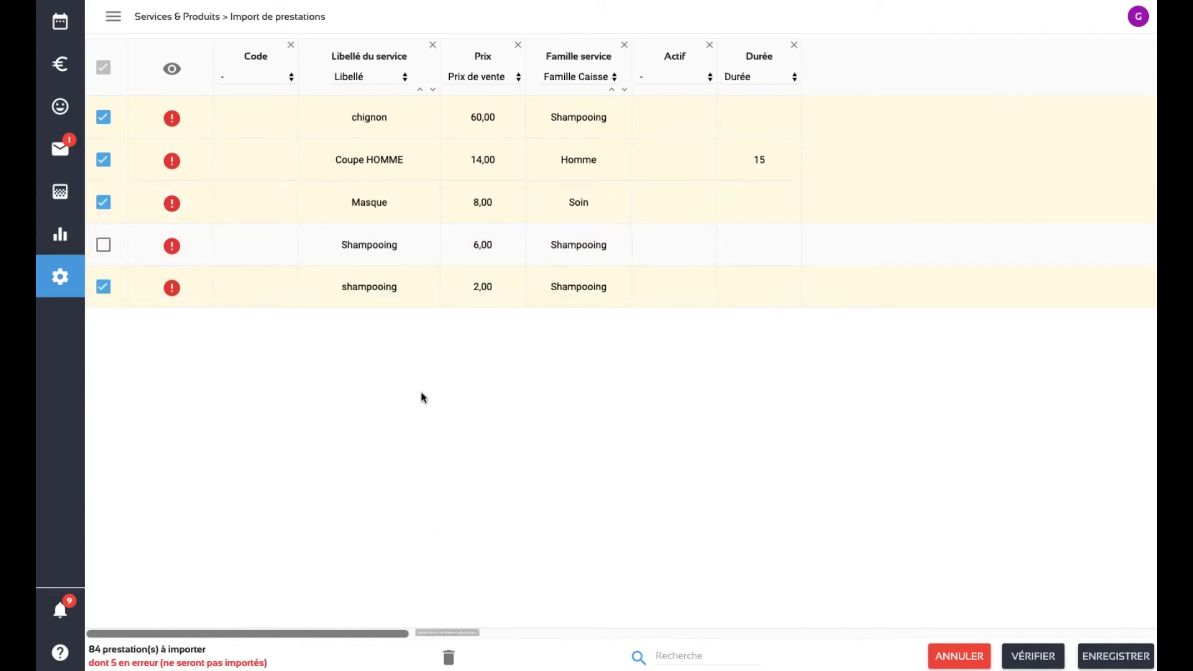
left_click(450, 661)
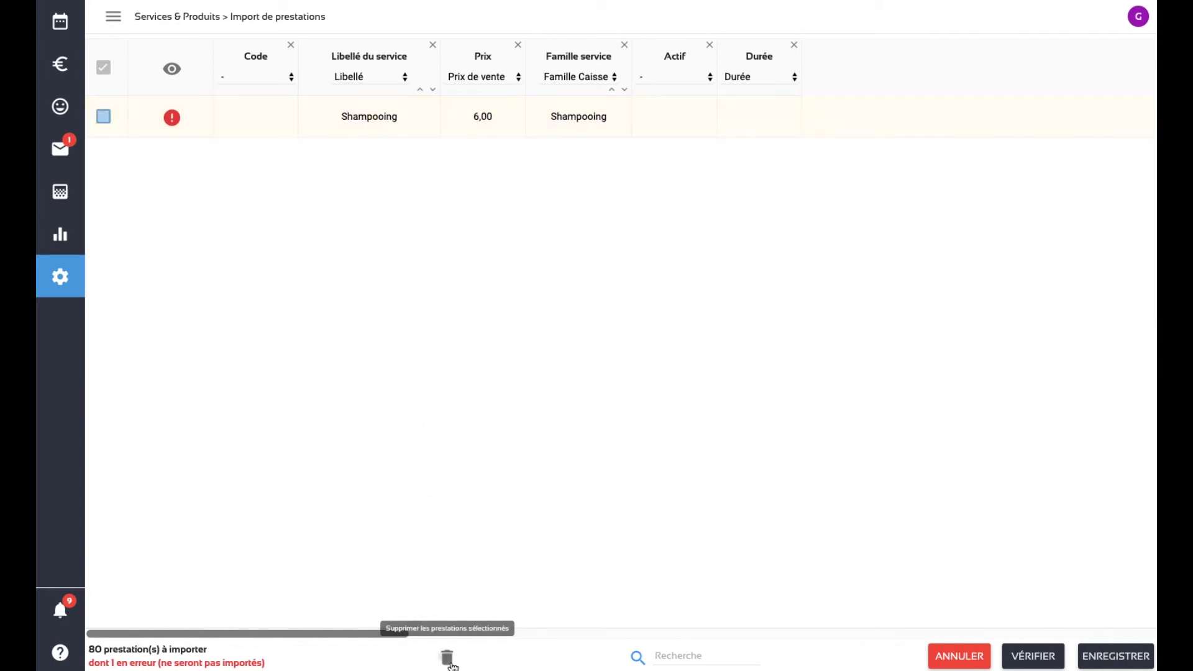
- Verify the remaining services again and save the import
left_click(1047, 660)
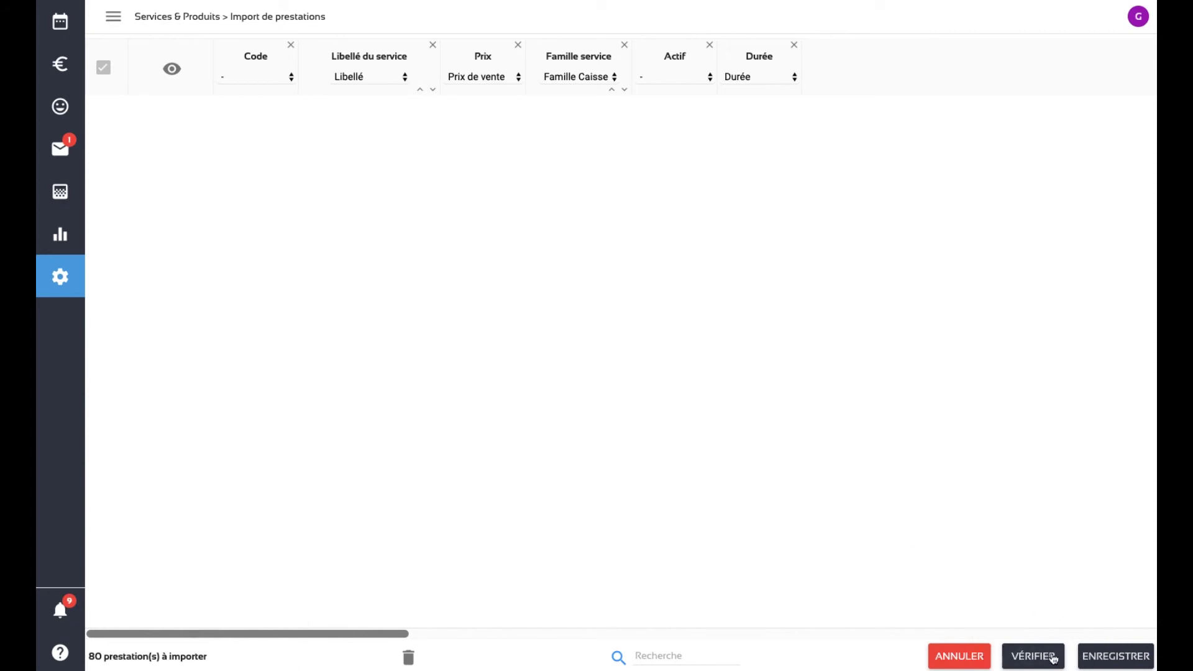
left_click(1111, 664)
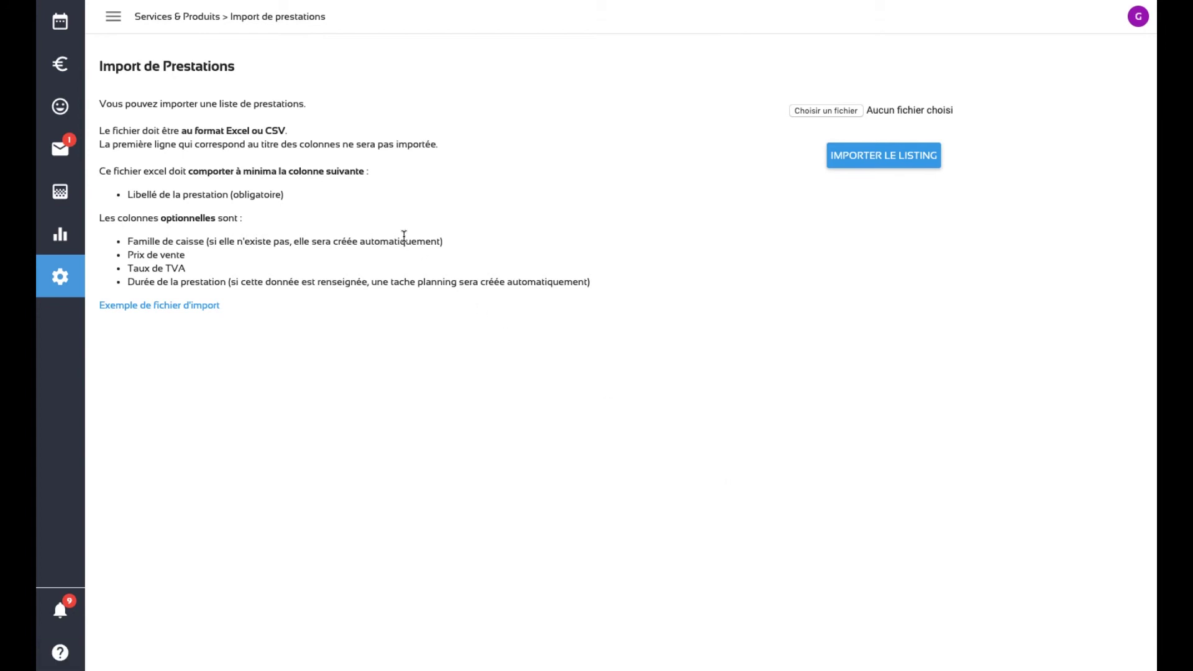
- Examine the imported services in the Décoloration and Coupe Femme families of the checkout
left_click(60, 64)
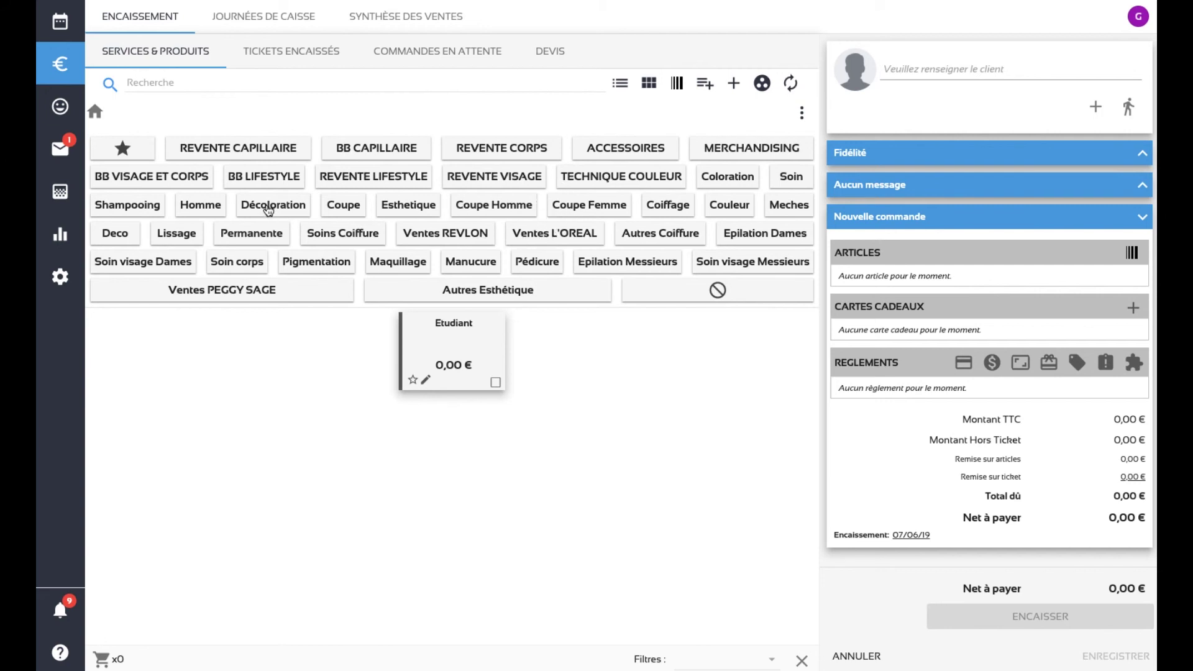
left_click(268, 209)
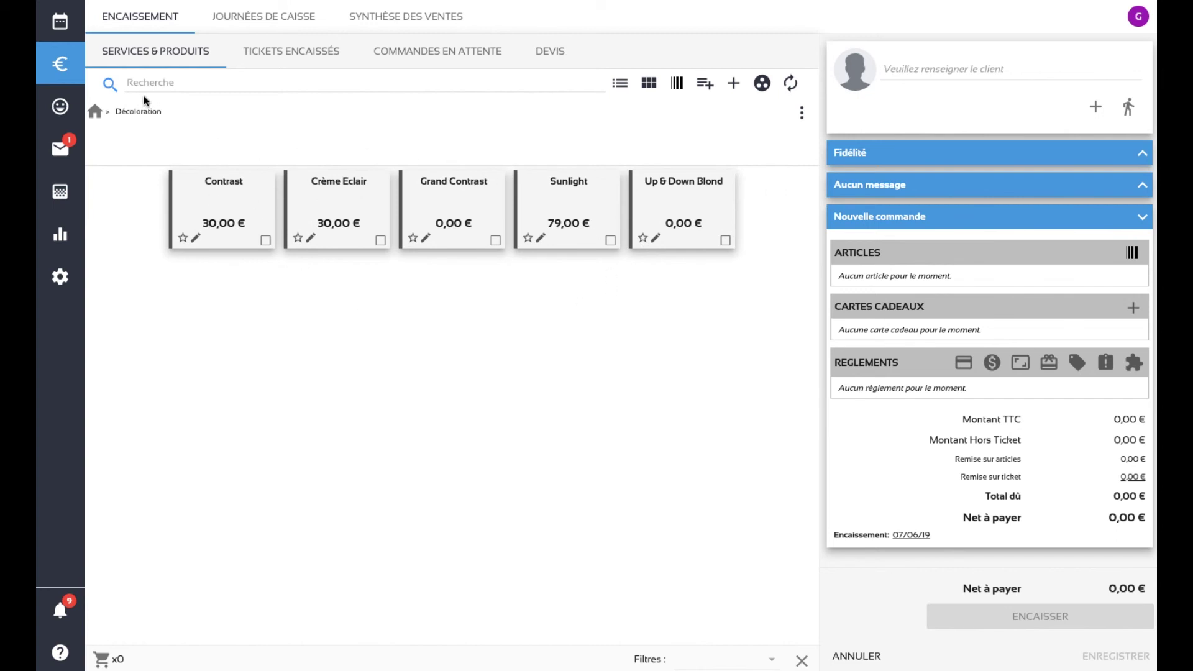
left_click(100, 114)
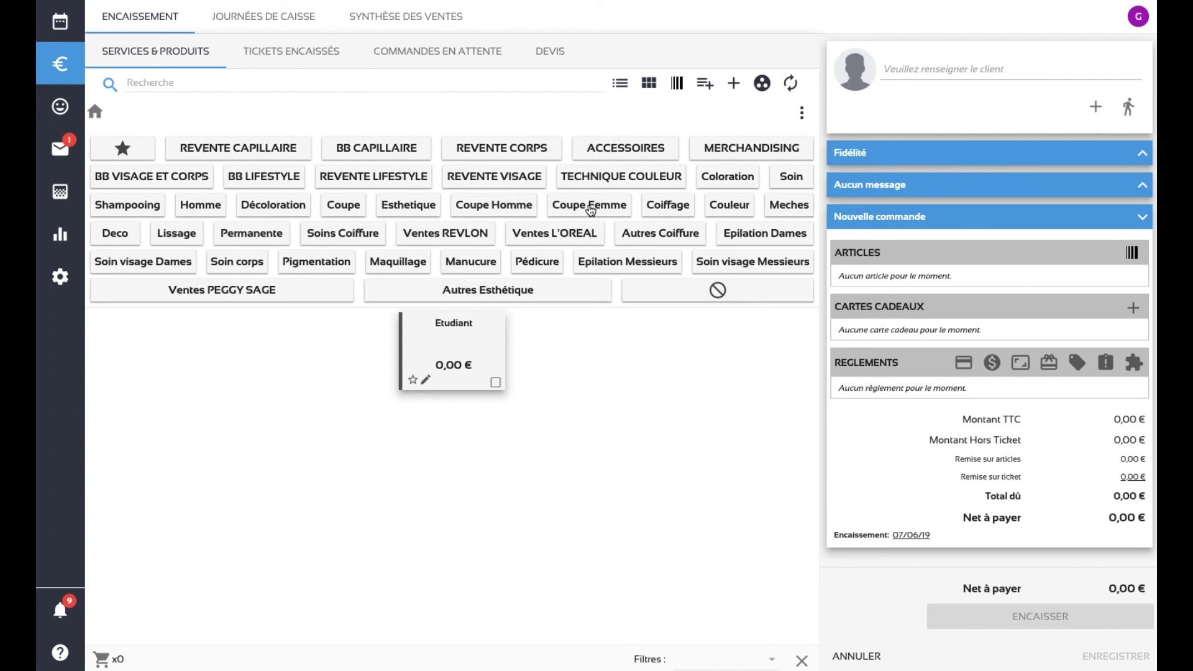
left_click(584, 207)
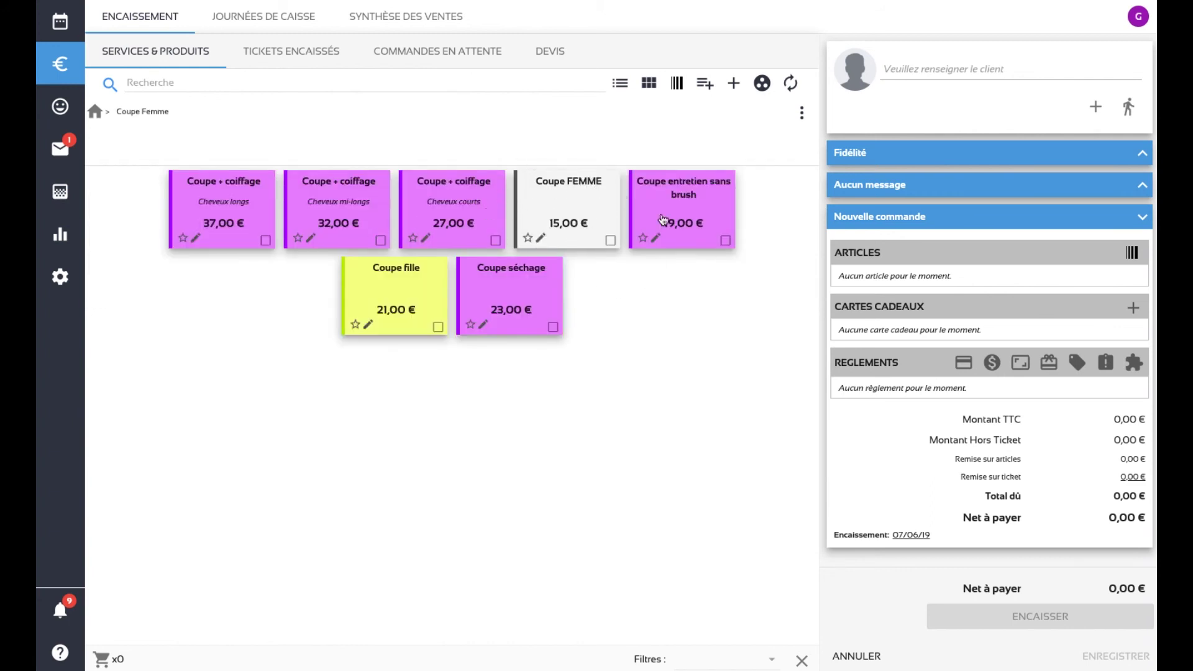
- Review the Coupe FEMME service's cash register data and agenda task settings, and close its record
left_click(542, 239)
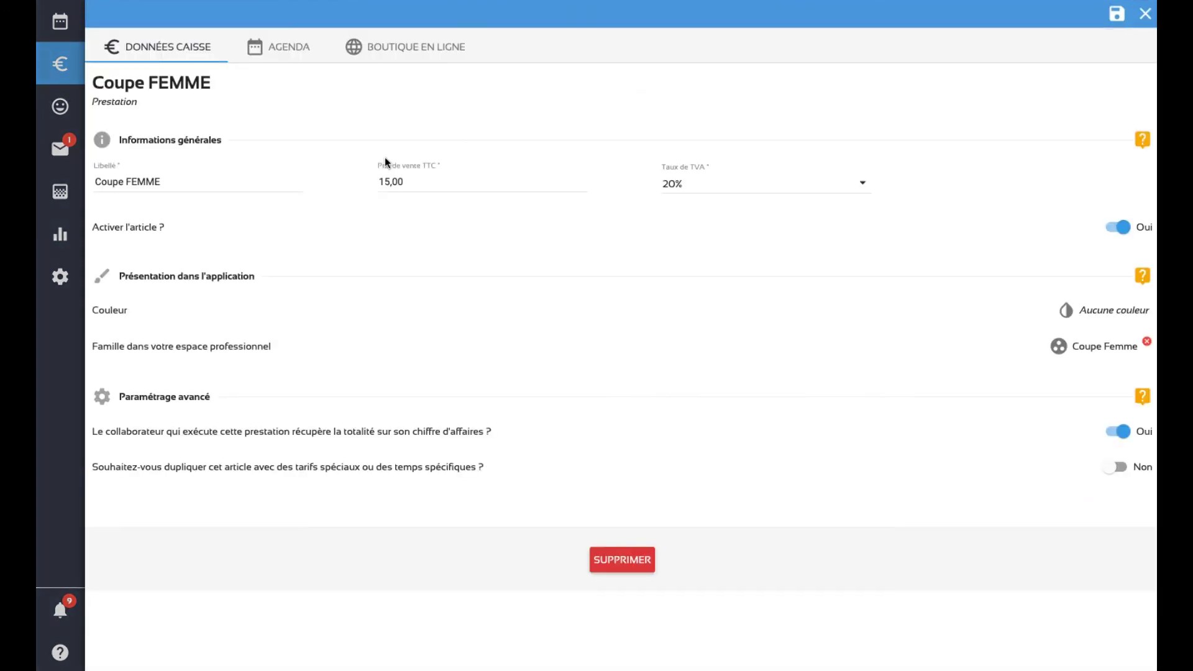
left_click(285, 48)
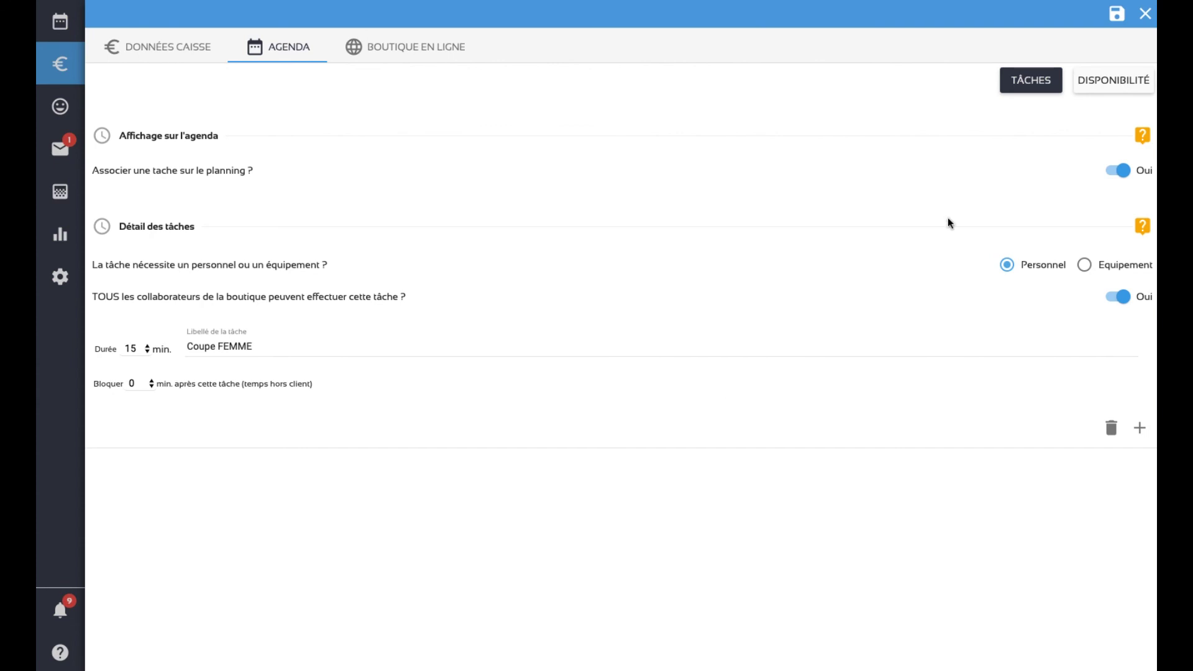
left_click(1143, 14)
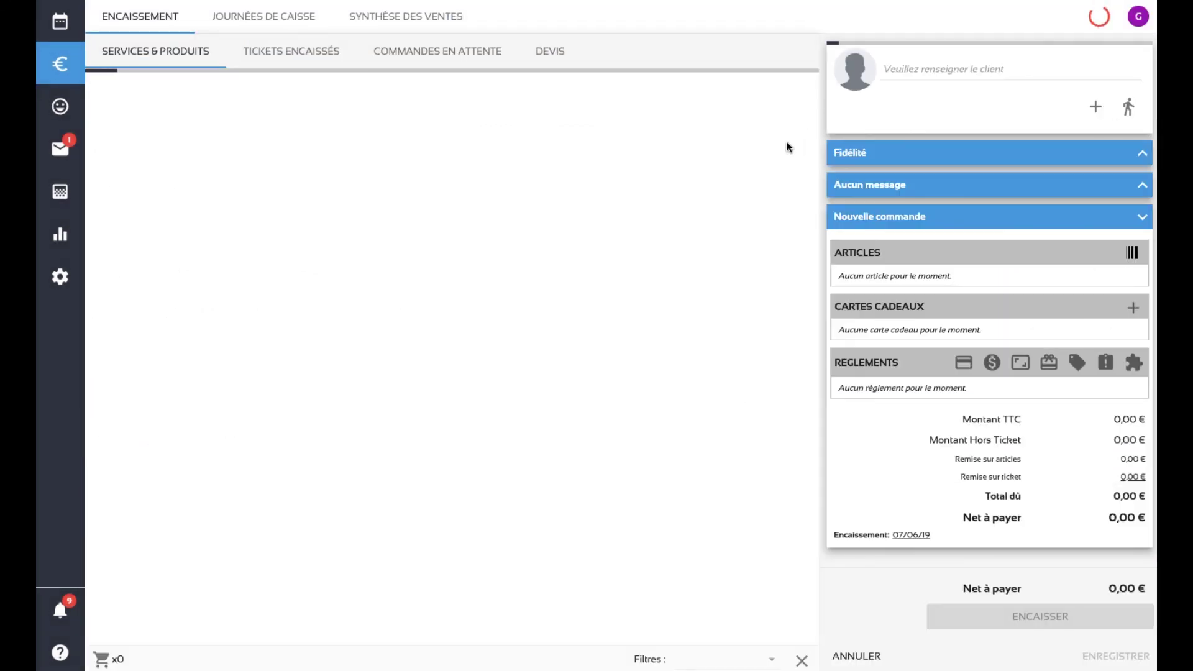